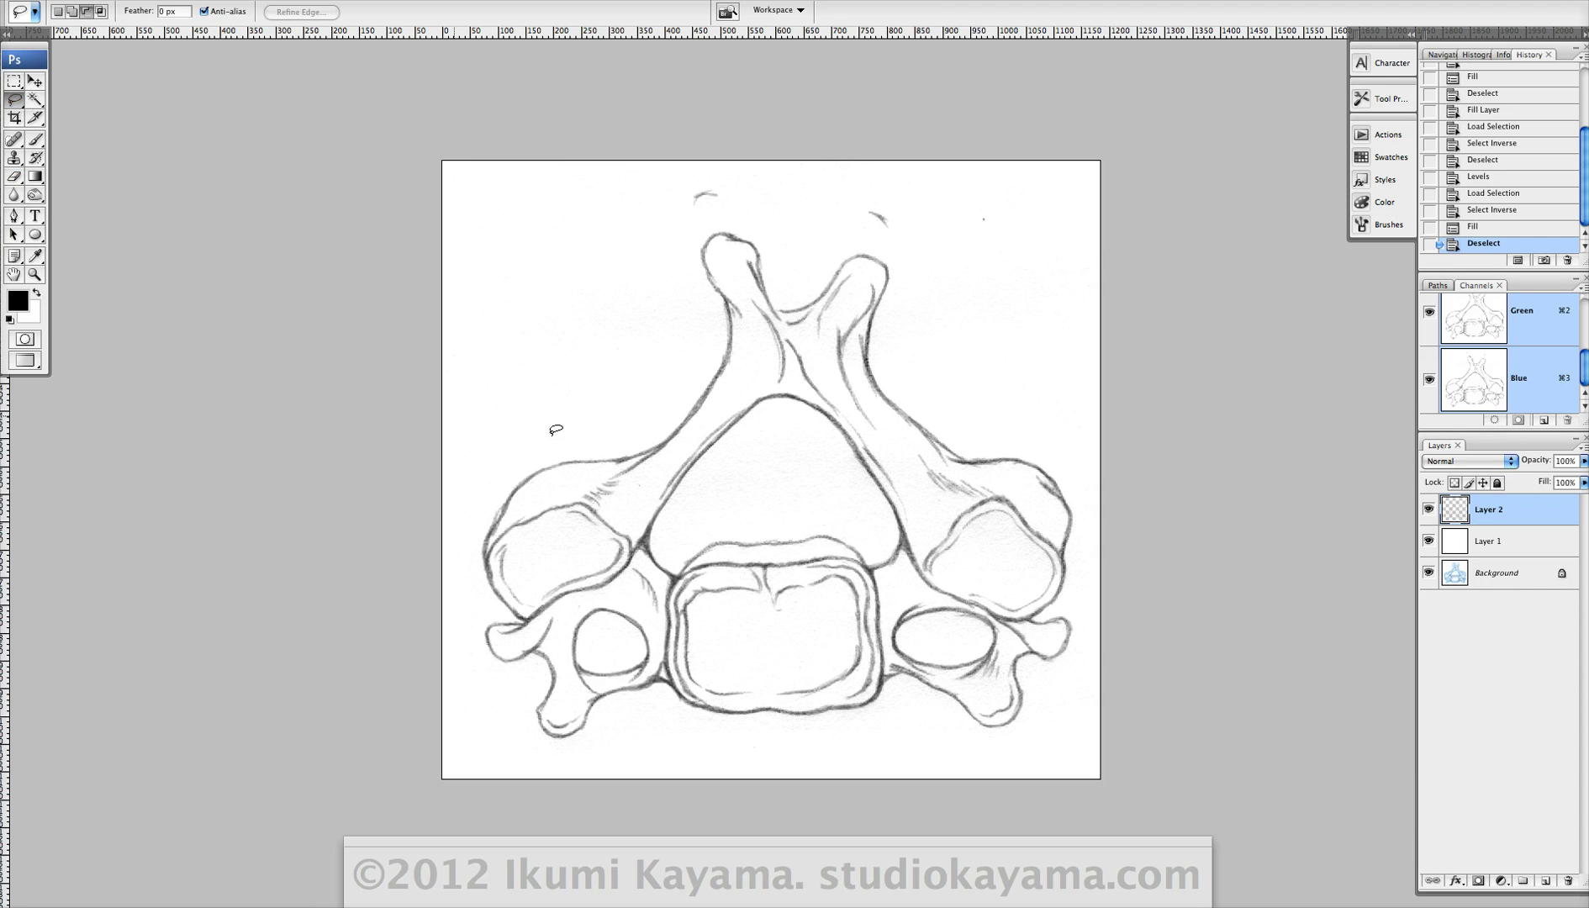
- Lasso the background area at the drawing's upper left, including the stray mark above the spinous process, and clear it on Layer 2
left_click_drag(607, 352, 598, 361)
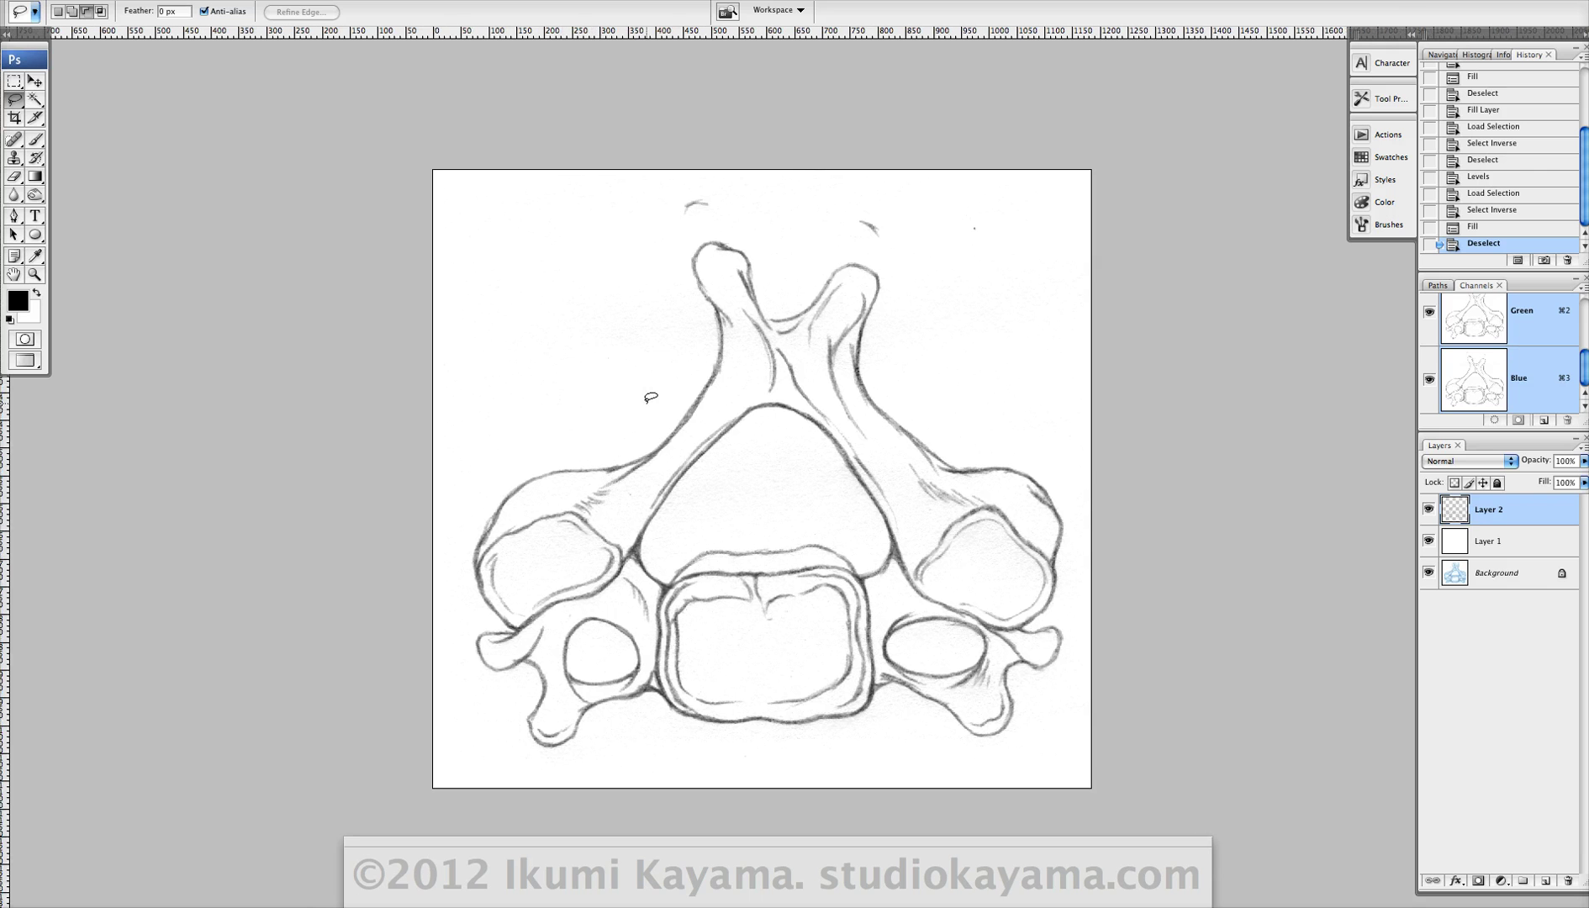
mouse_move(616, 442)
left_mouse_down()
mouse_move(531, 443)
mouse_move(481, 281)
mouse_move(643, 149)
mouse_move(664, 241)
mouse_move(630, 433)
left_mouse_up()
key("Delete")
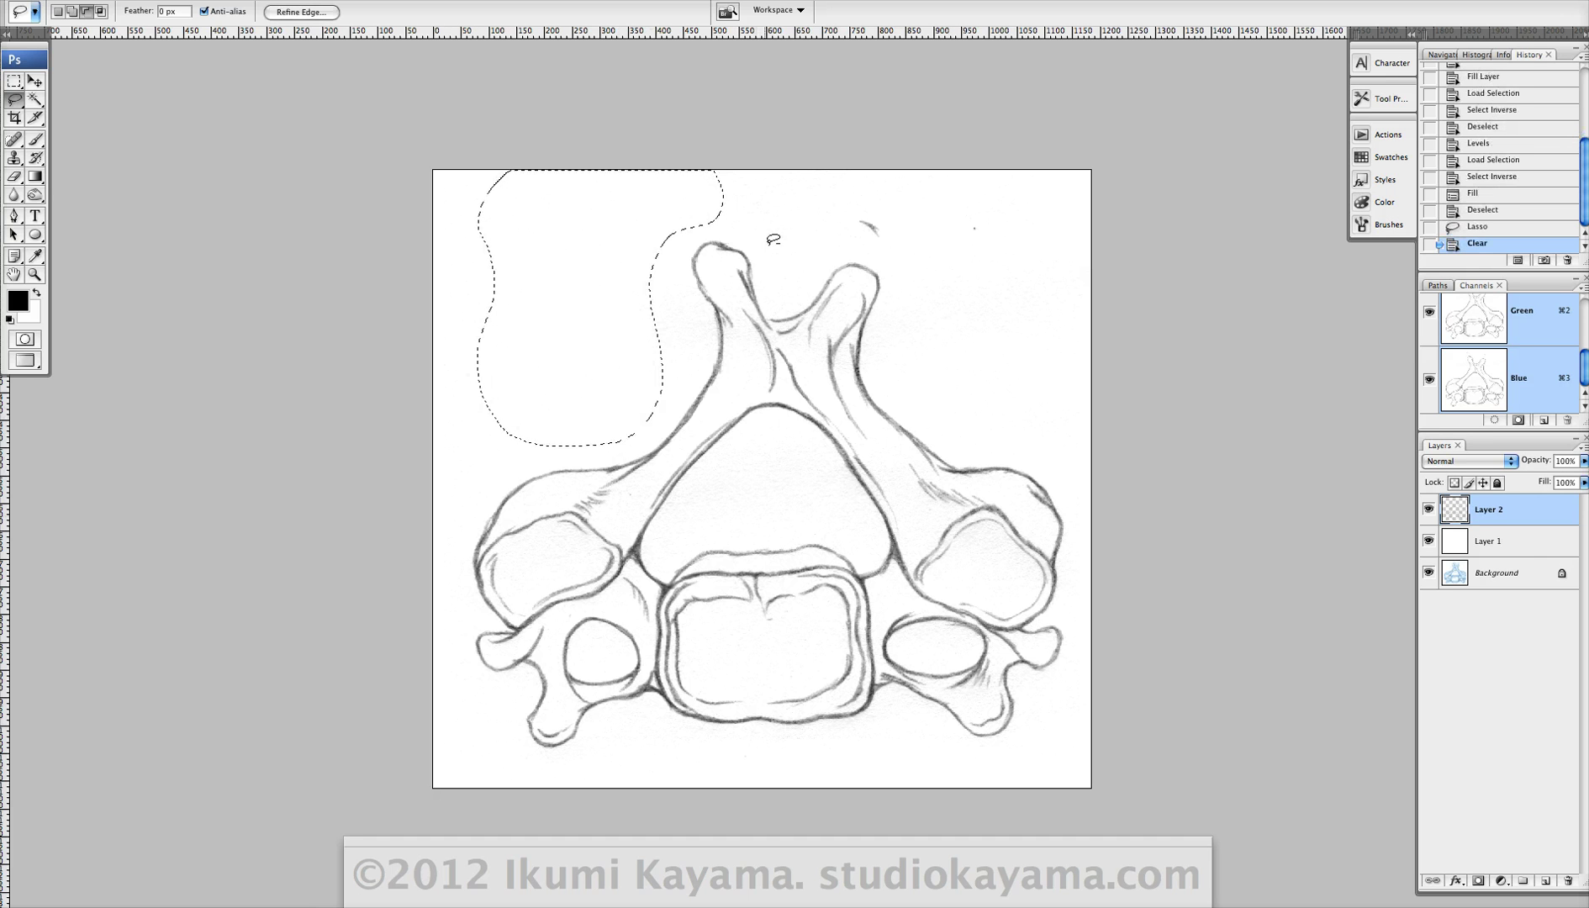
- Lasso the stray marks above and beside the right tip of the spinous process, clear them and deselect
mouse_move(832, 244)
left_mouse_down()
mouse_move(987, 259)
mouse_move(841, 239)
left_mouse_up()
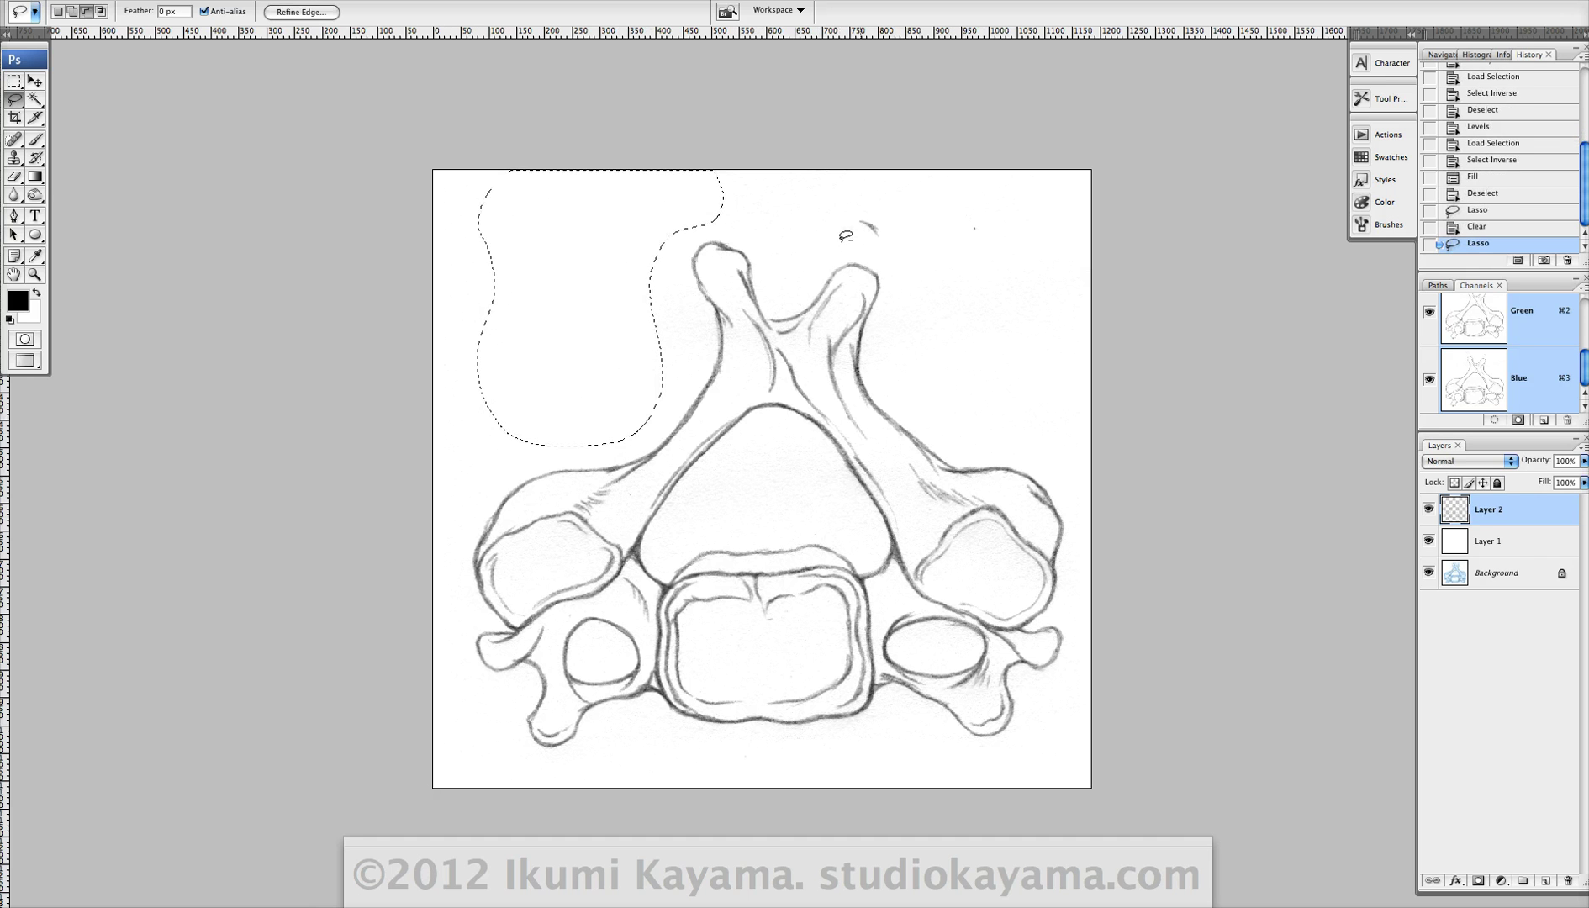
left_click(58, 11)
mouse_move(927, 272)
left_mouse_down()
mouse_move(908, 266)
mouse_move(1013, 279)
left_mouse_up()
key("Delete")
key("ctrl+d")
left_click_drag(940, 326, 861, 285)
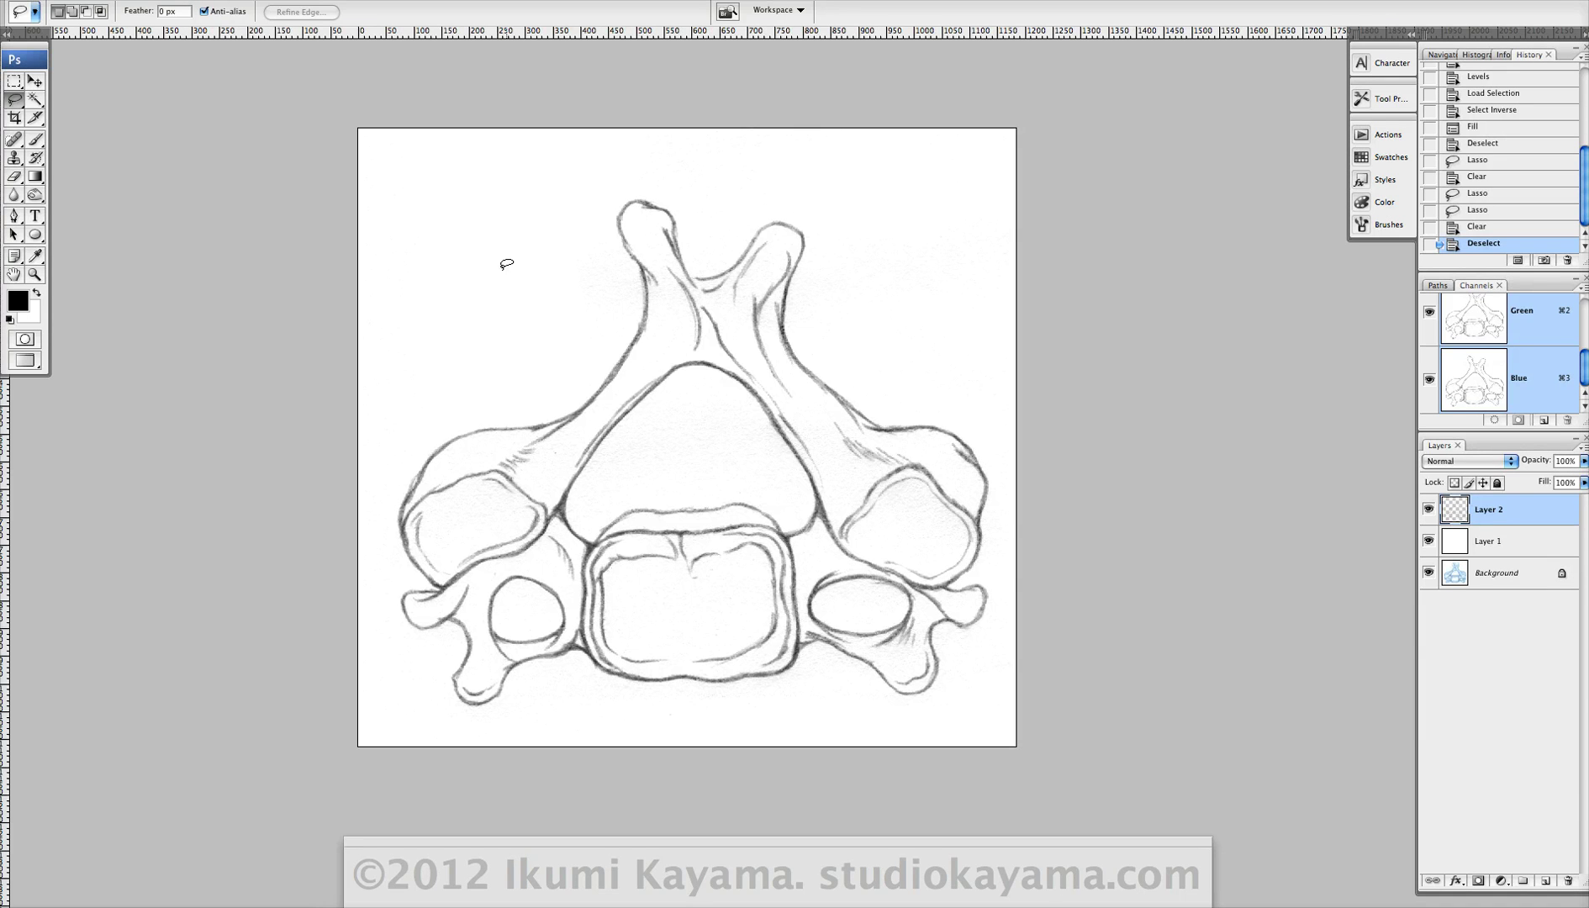
mouse_move(511, 366)
left_mouse_down()
mouse_move(531, 185)
mouse_move(575, 335)
mouse_move(538, 360)
left_mouse_up()
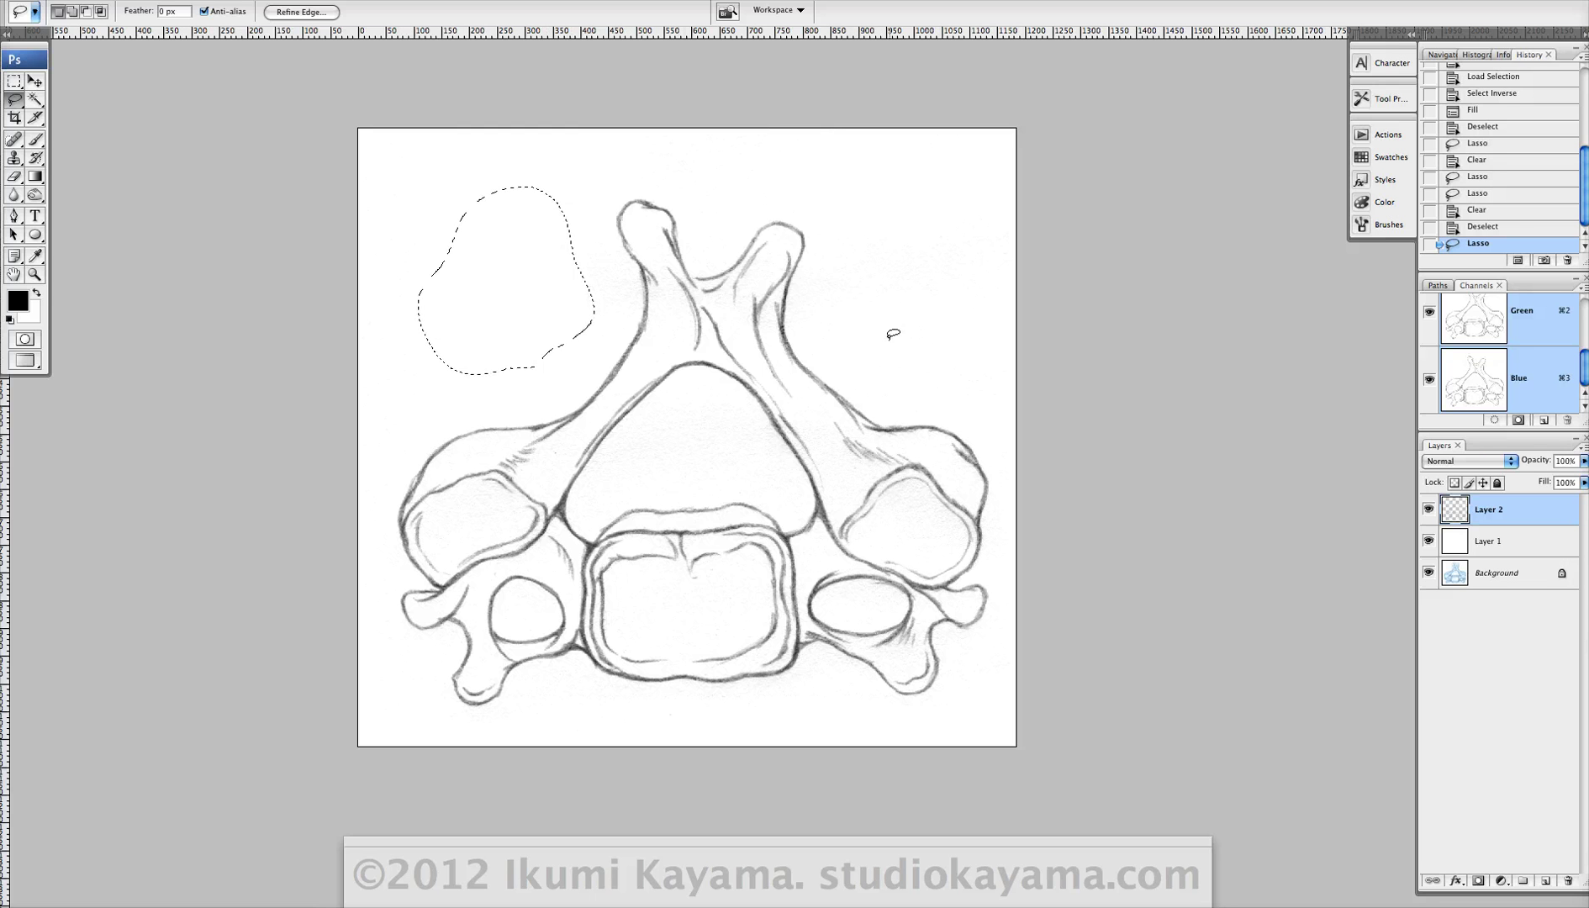
left_click(900, 337)
mouse_move(898, 343)
left_mouse_down()
mouse_move(851, 333)
mouse_move(851, 189)
mouse_move(925, 199)
mouse_move(965, 266)
mouse_move(962, 320)
mouse_move(939, 347)
mouse_move(903, 345)
mouse_move(954, 369)
mouse_move(971, 412)
mouse_move(909, 417)
mouse_move(865, 350)
mouse_move(898, 353)
left_mouse_up()
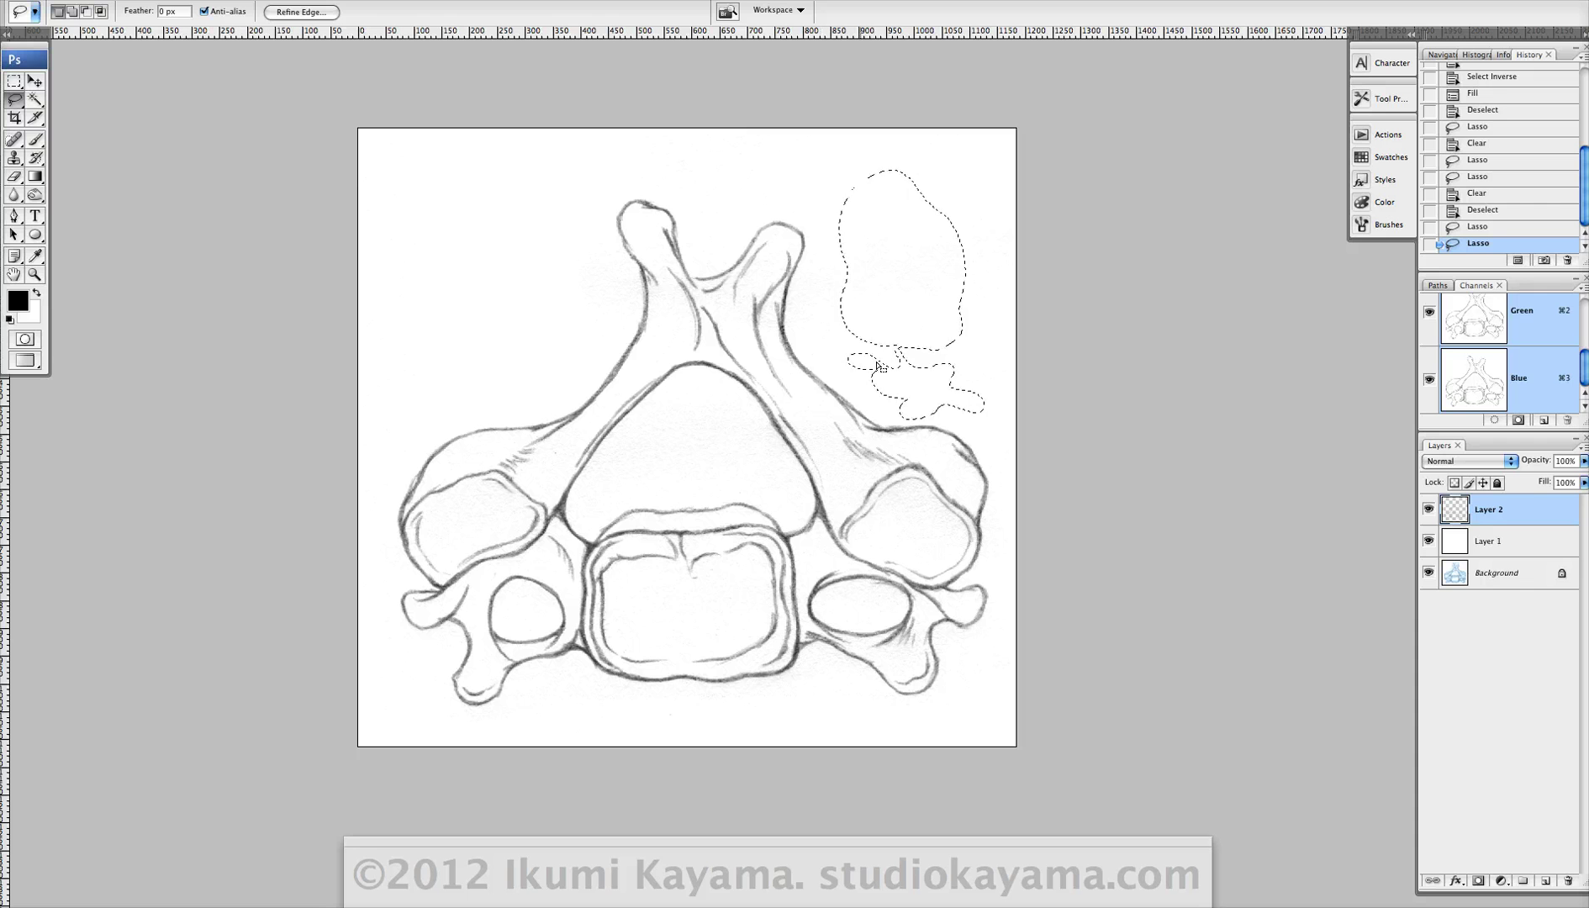
key("super+d")
left_click_drag(848, 279, 853, 317)
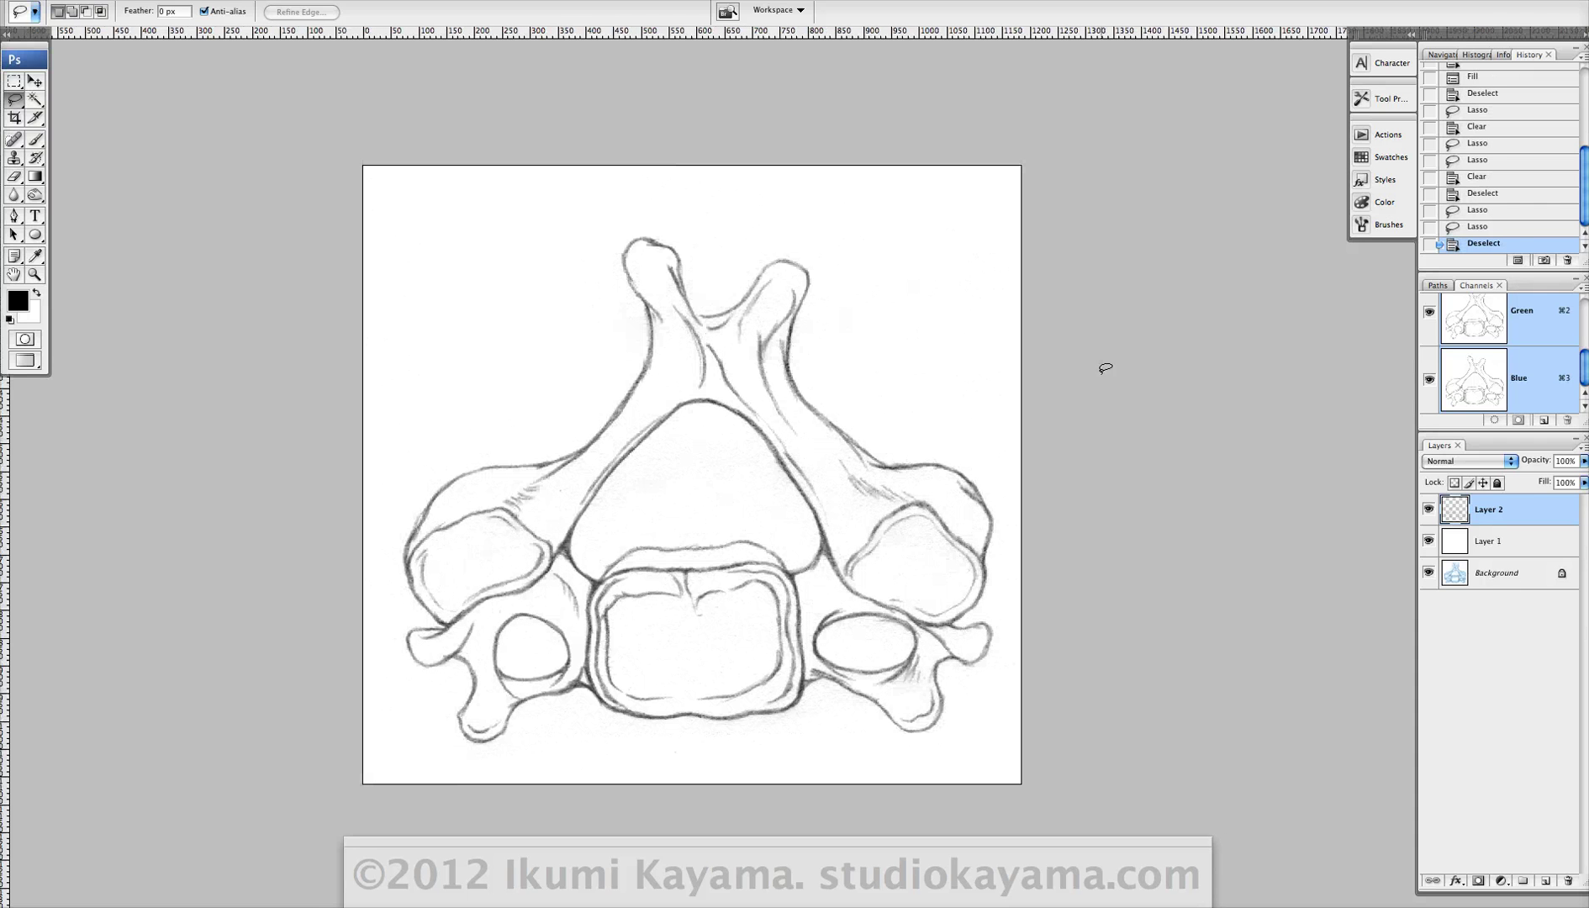
- Trace a Lasso selection closely around the right tip of the forked spinous process
left_click(1442, 54)
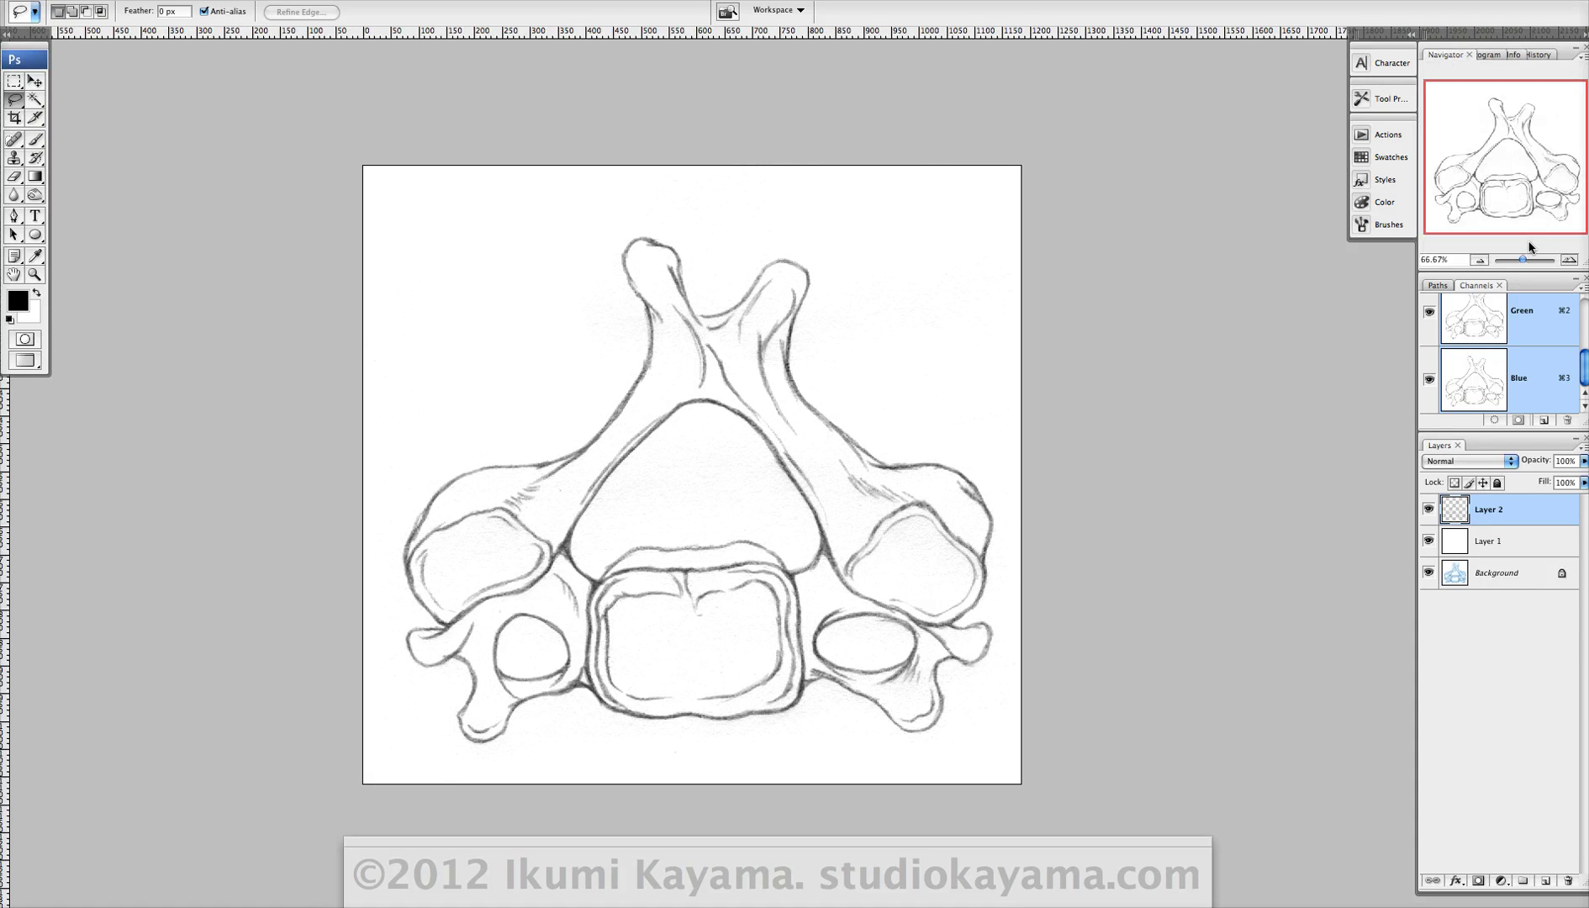
left_click(1568, 262)
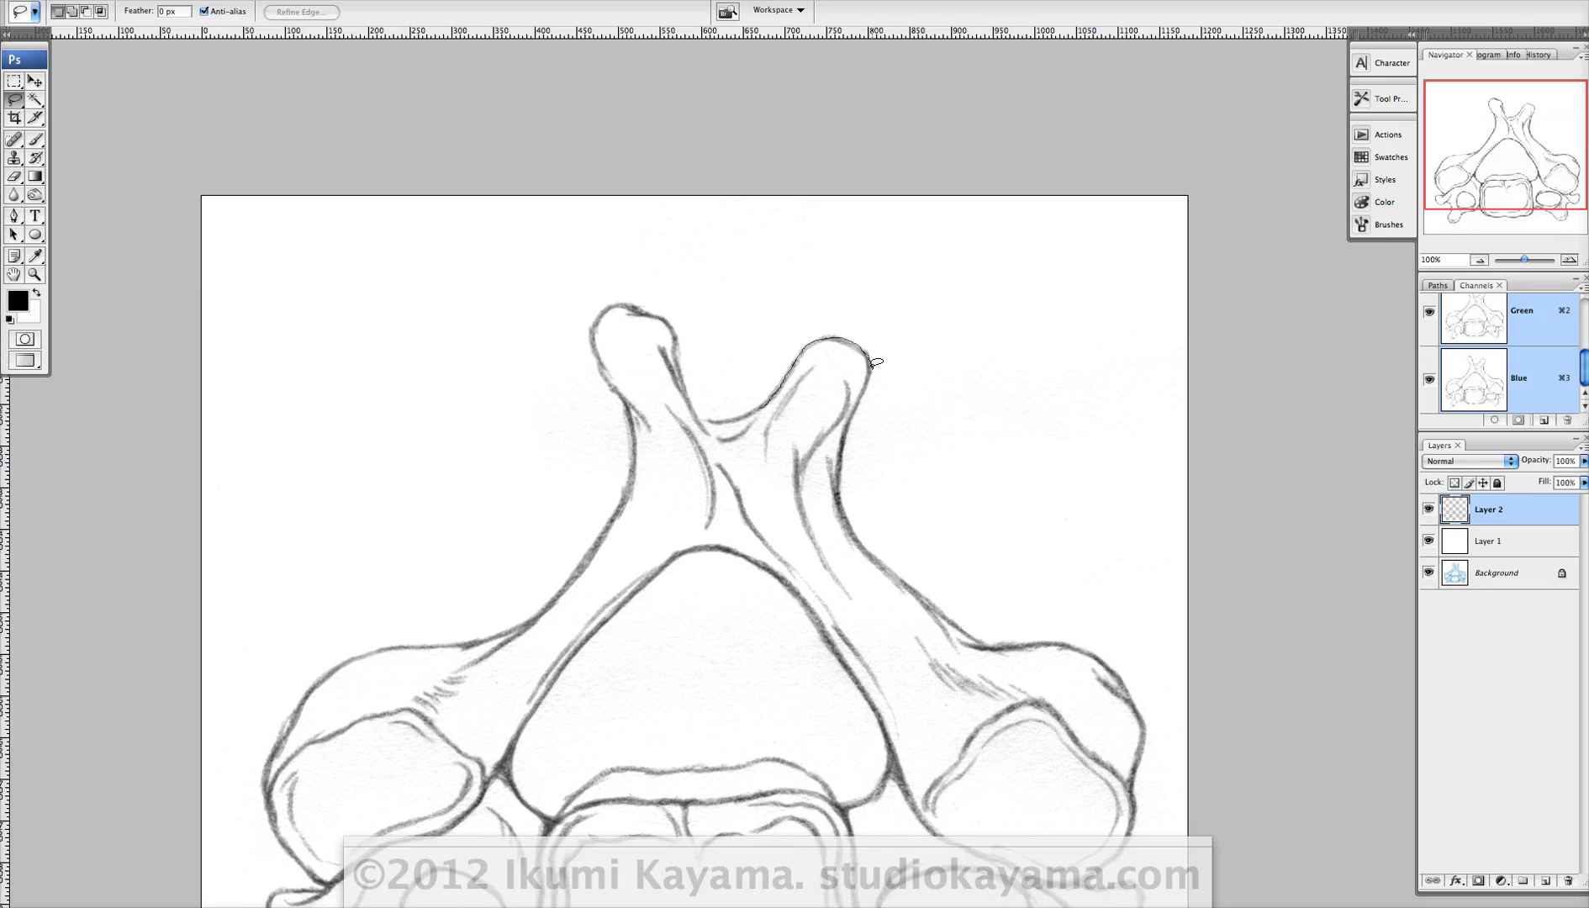
mouse_move(840, 473)
left_mouse_down()
mouse_move(818, 524)
mouse_move(781, 497)
mouse_move(752, 363)
mouse_move(841, 369)
left_mouse_up()
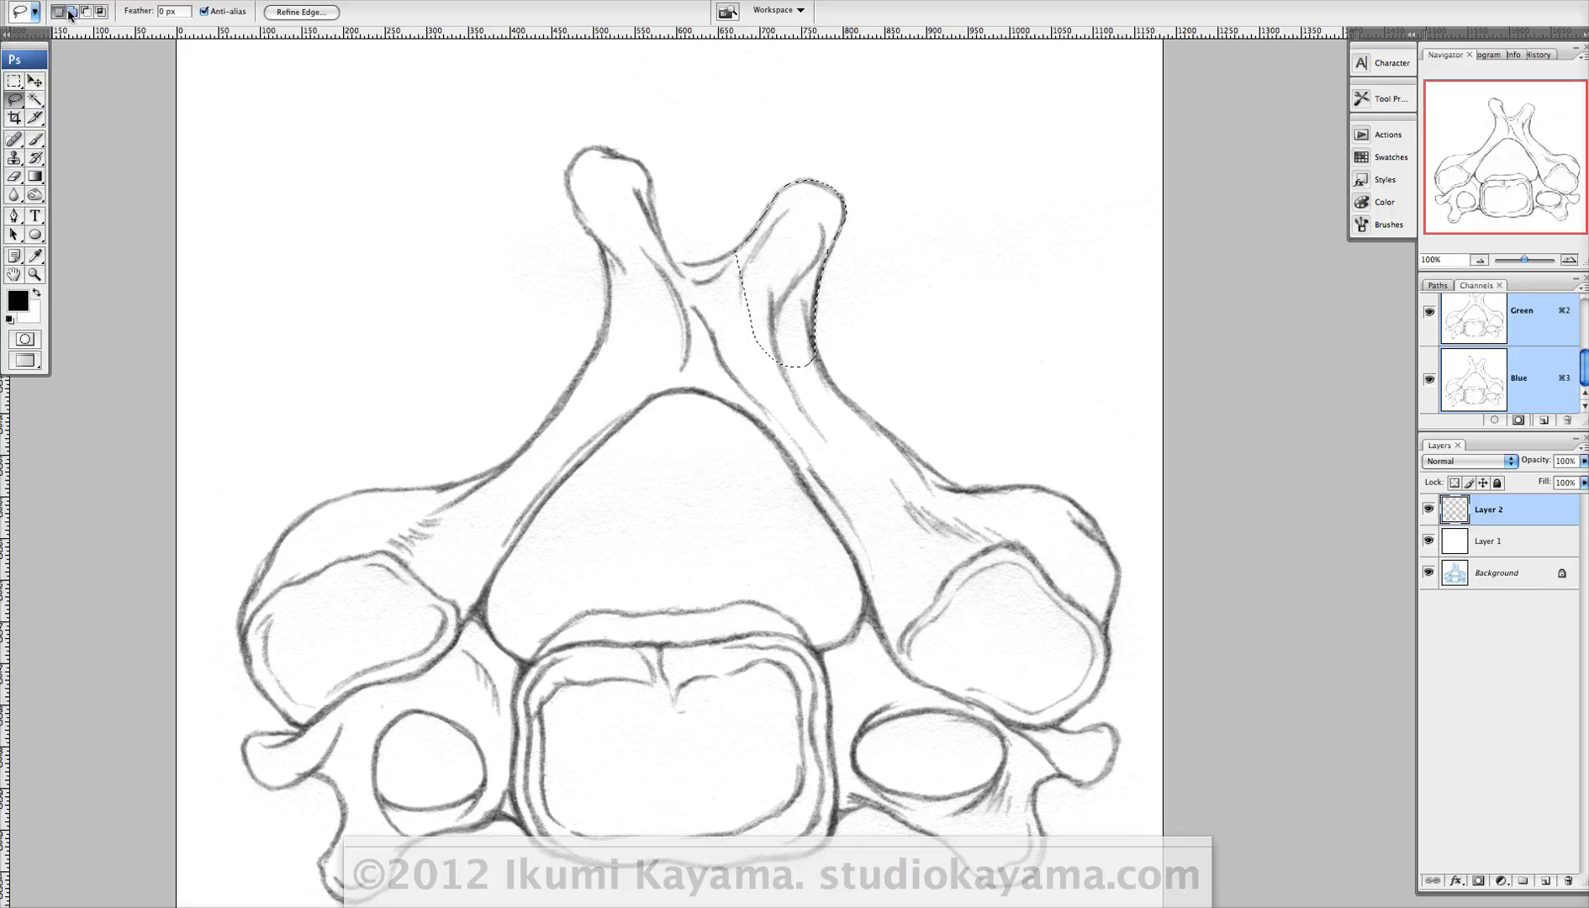
- Set the Lasso to add to the selection and extend it down the vertebra's right outer edge to the articular process
left_click(73, 15)
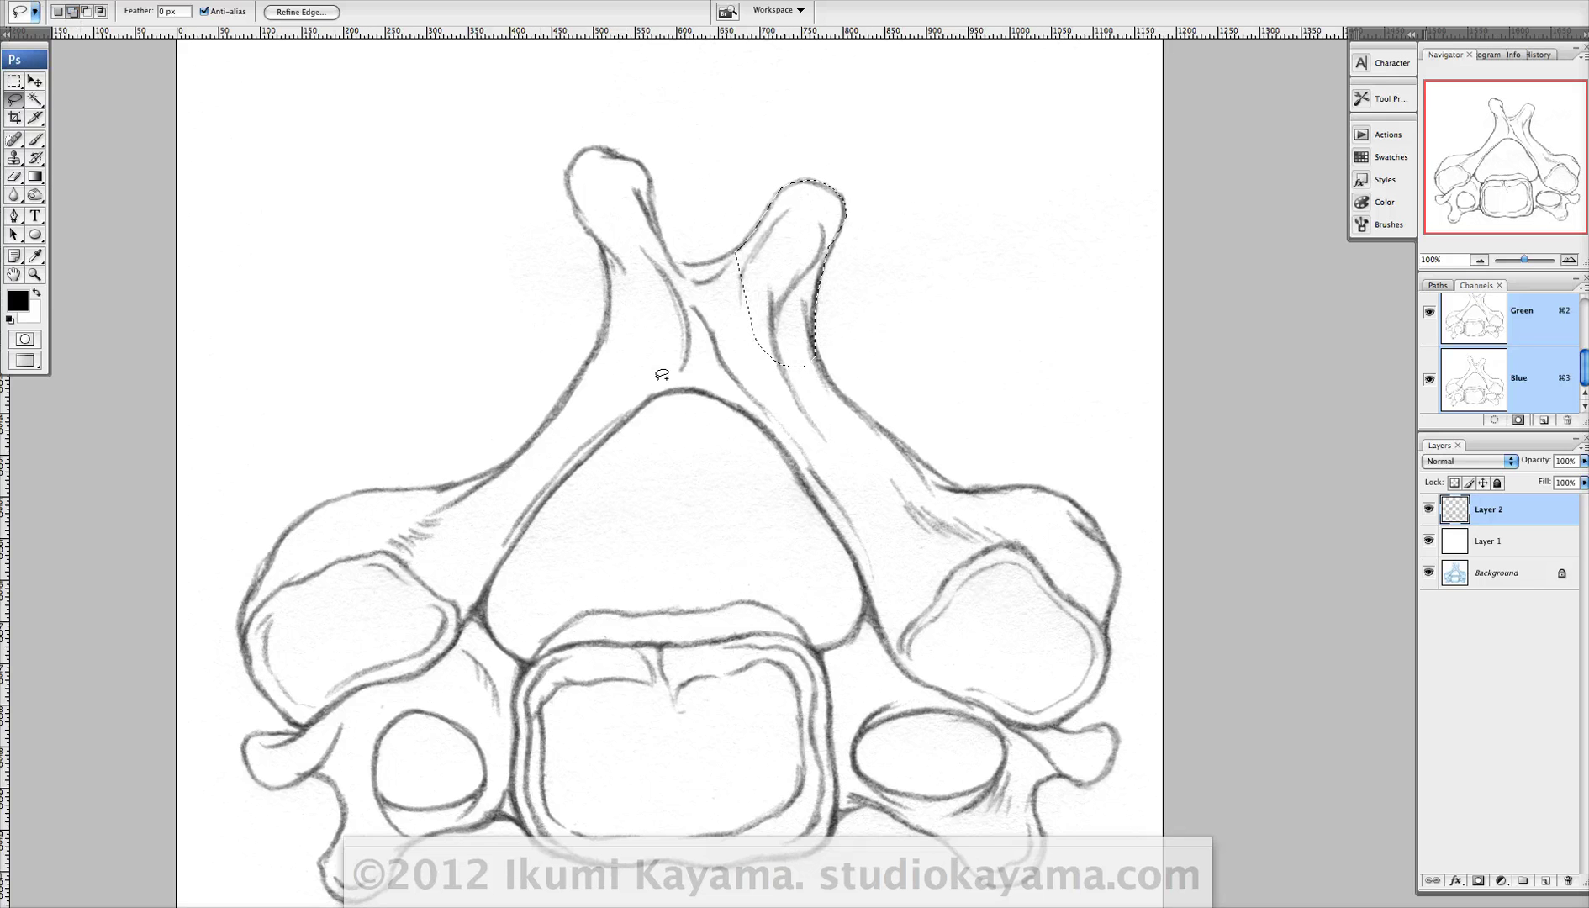
left_click_drag(866, 336, 814, 213)
scroll(809, 329, "right", 2)
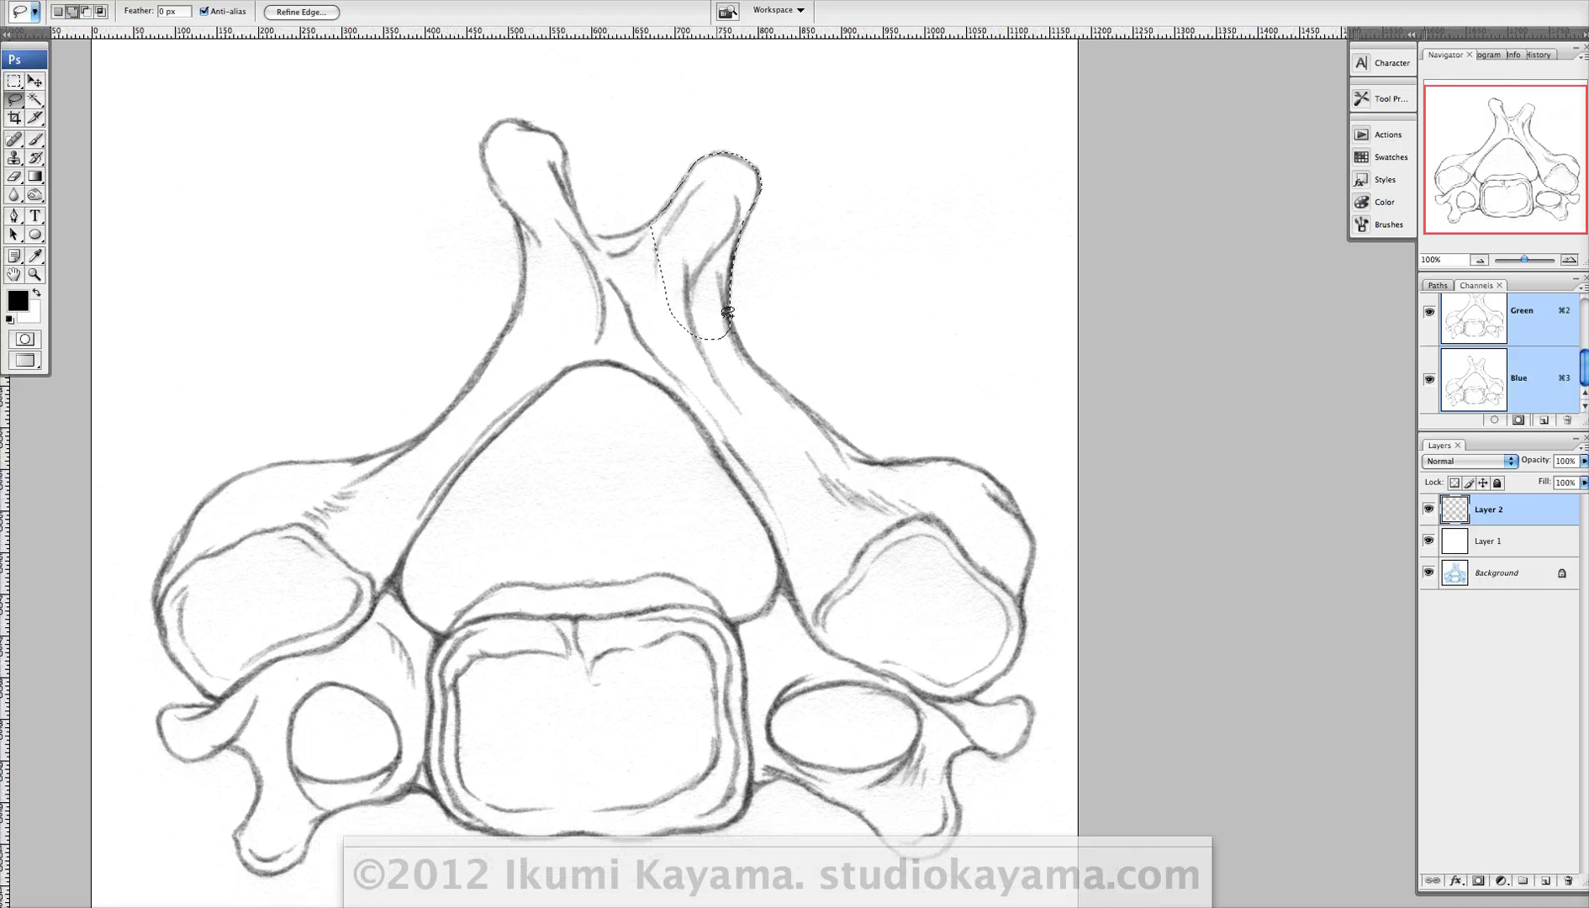
mouse_move(719, 287)
left_mouse_down()
mouse_move(728, 334)
mouse_move(801, 431)
mouse_move(677, 328)
left_mouse_up()
scroll(753, 329, "down", 2)
scroll(752, 329, "right", 3)
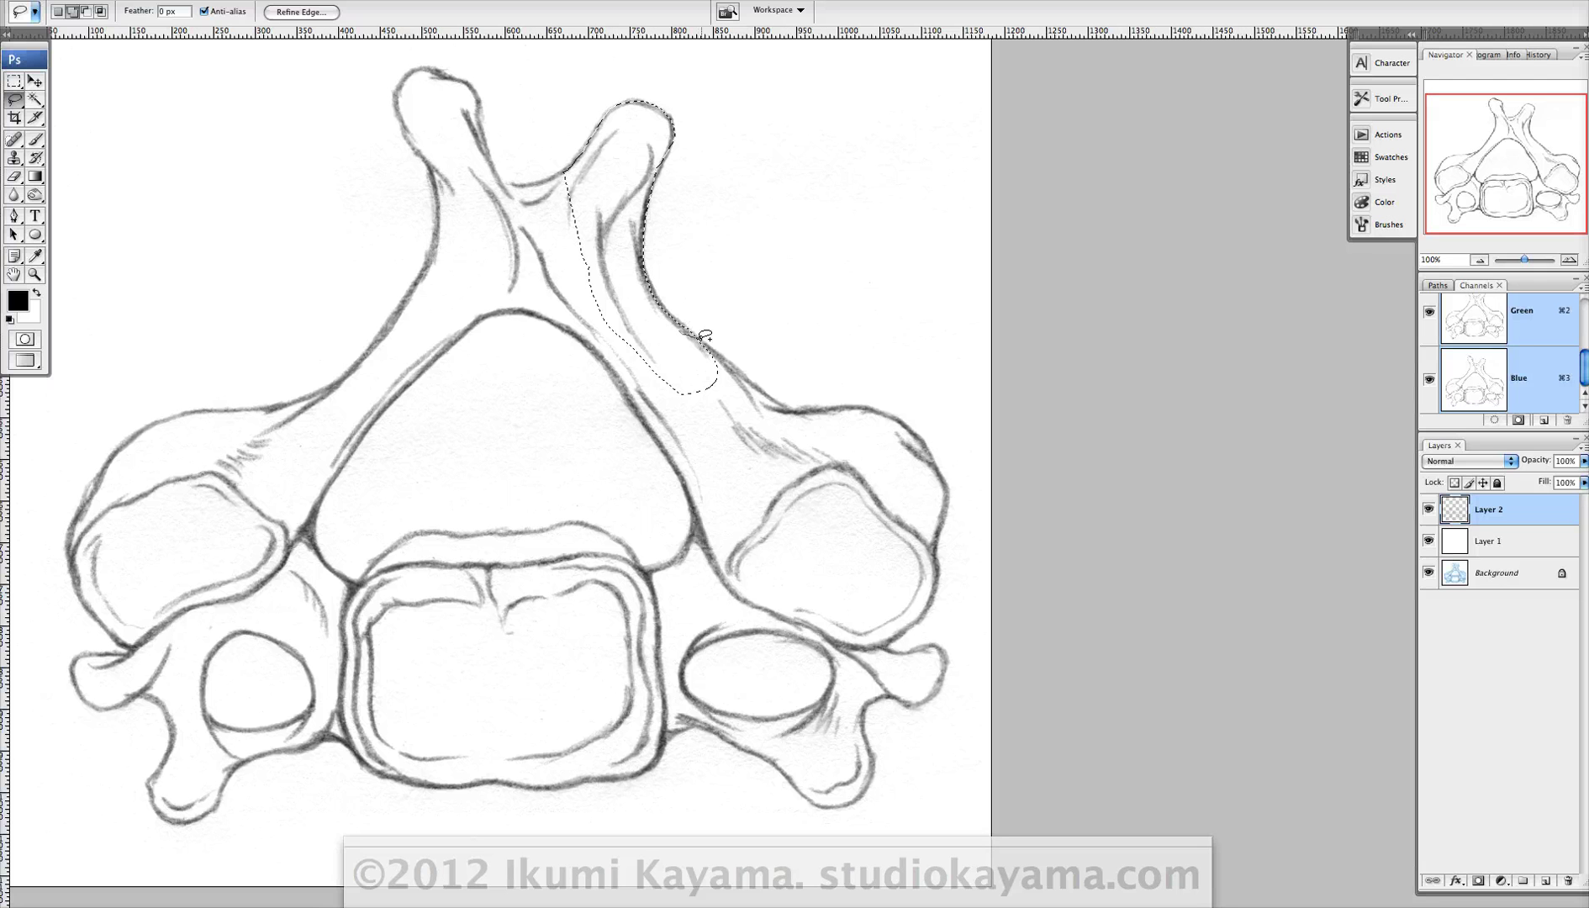
mouse_move(731, 362)
left_mouse_down()
mouse_move(795, 404)
mouse_move(799, 433)
mouse_move(695, 418)
mouse_move(677, 387)
left_mouse_up()
scroll(706, 370, "down", 1)
scroll(706, 370, "right", 2)
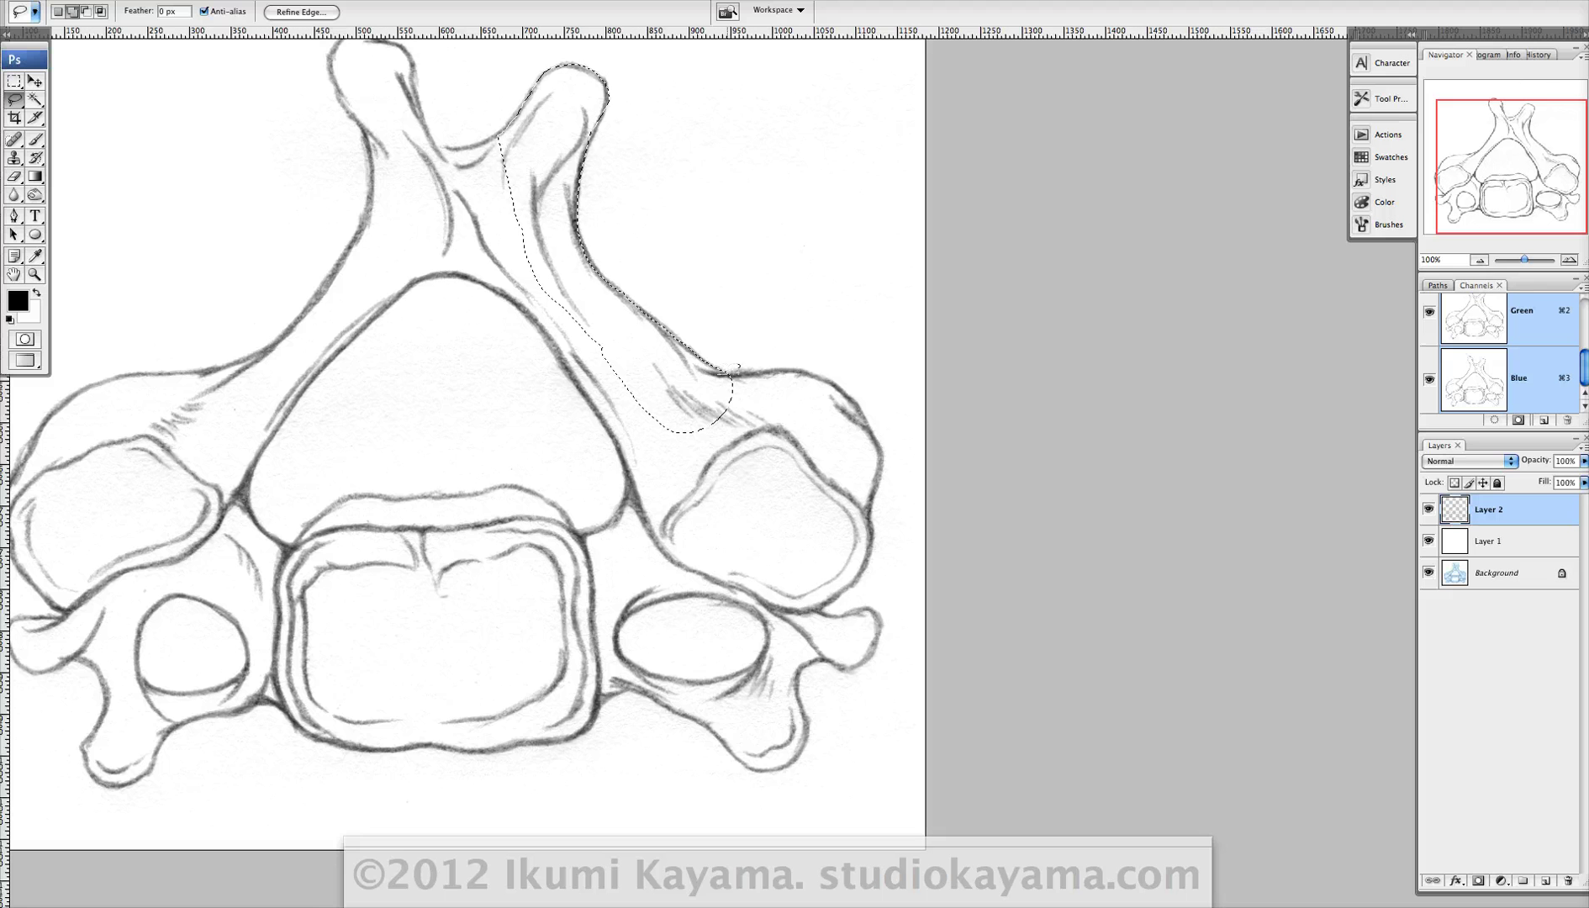
- Add the outer contours of the right articular process and right transverse process to the selection
mouse_move(771, 370)
left_mouse_down()
mouse_move(808, 374)
mouse_move(865, 419)
mouse_move(847, 474)
mouse_move(713, 425)
left_mouse_up()
mouse_move(821, 468)
left_mouse_down()
mouse_move(724, 383)
mouse_move(778, 406)
mouse_move(763, 486)
mouse_move(677, 507)
mouse_move(709, 376)
left_mouse_up()
left_click_drag(706, 481, 681, 397)
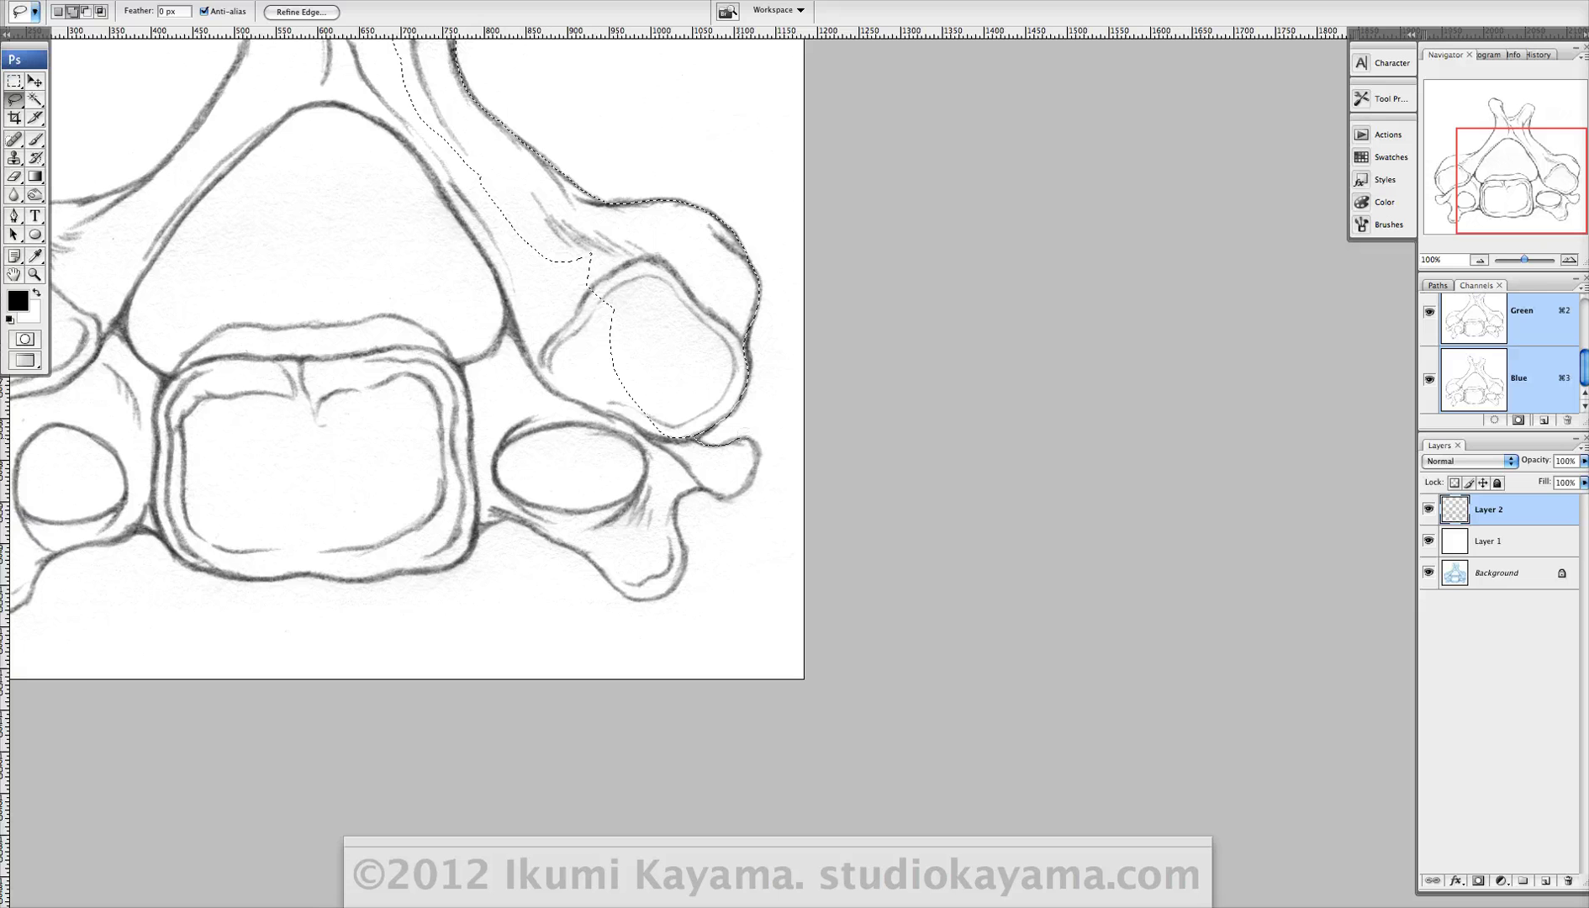
mouse_move(756, 445)
left_mouse_down()
mouse_move(723, 499)
mouse_move(665, 421)
mouse_move(705, 477)
mouse_move(724, 411)
mouse_move(696, 417)
mouse_move(682, 348)
mouse_move(724, 390)
mouse_move(726, 372)
mouse_move(727, 405)
mouse_move(703, 356)
mouse_move(712, 494)
left_mouse_up()
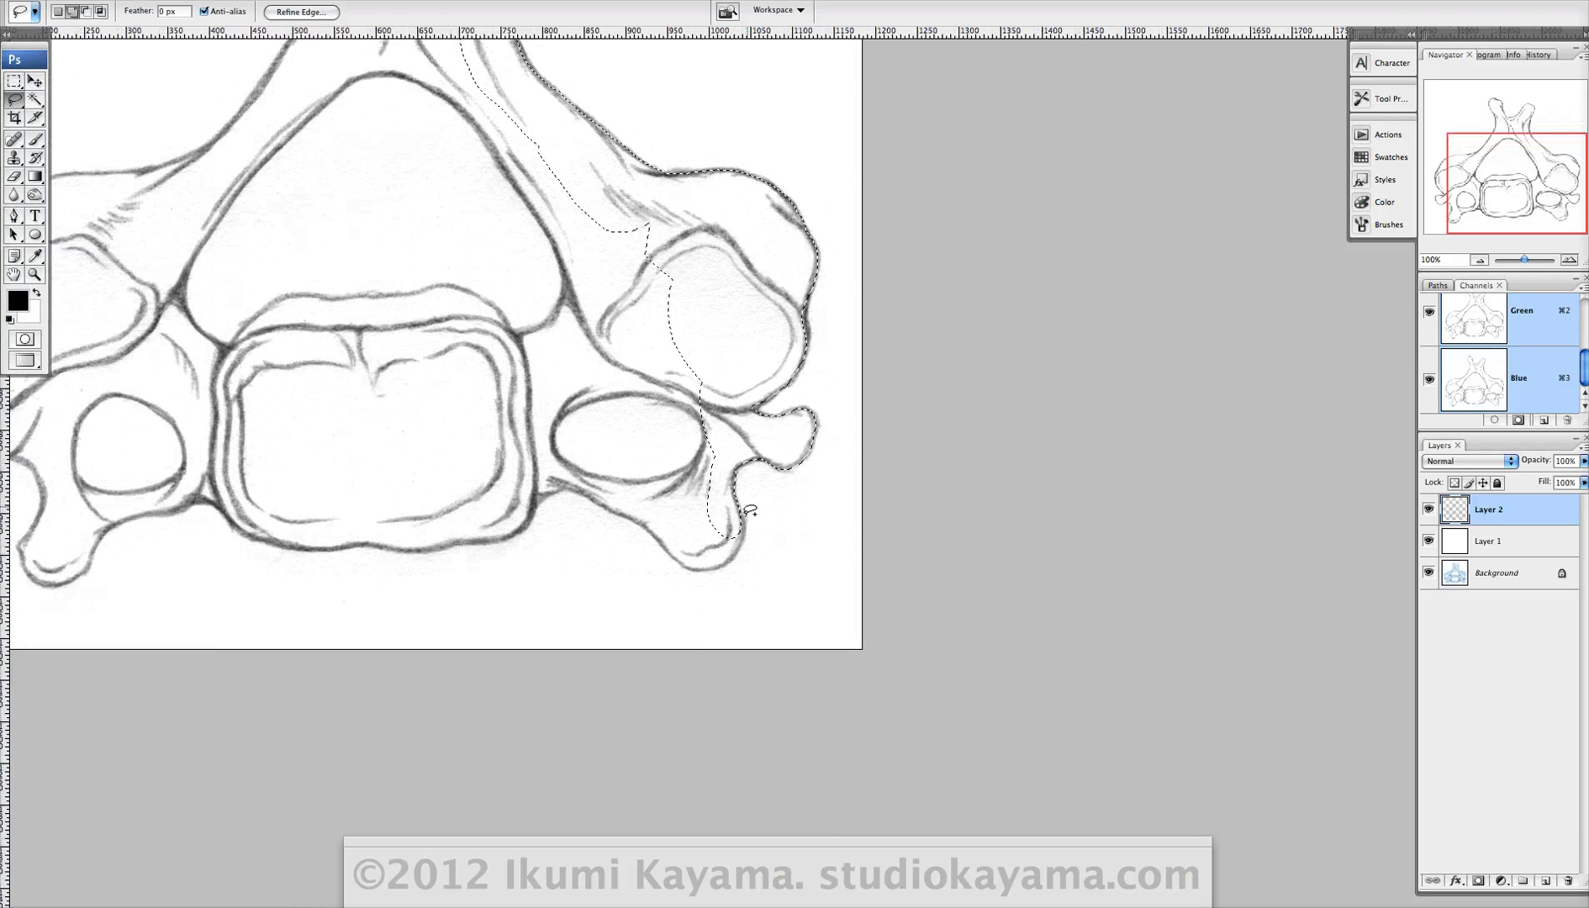
left_click_drag(519, 379, 659, 438)
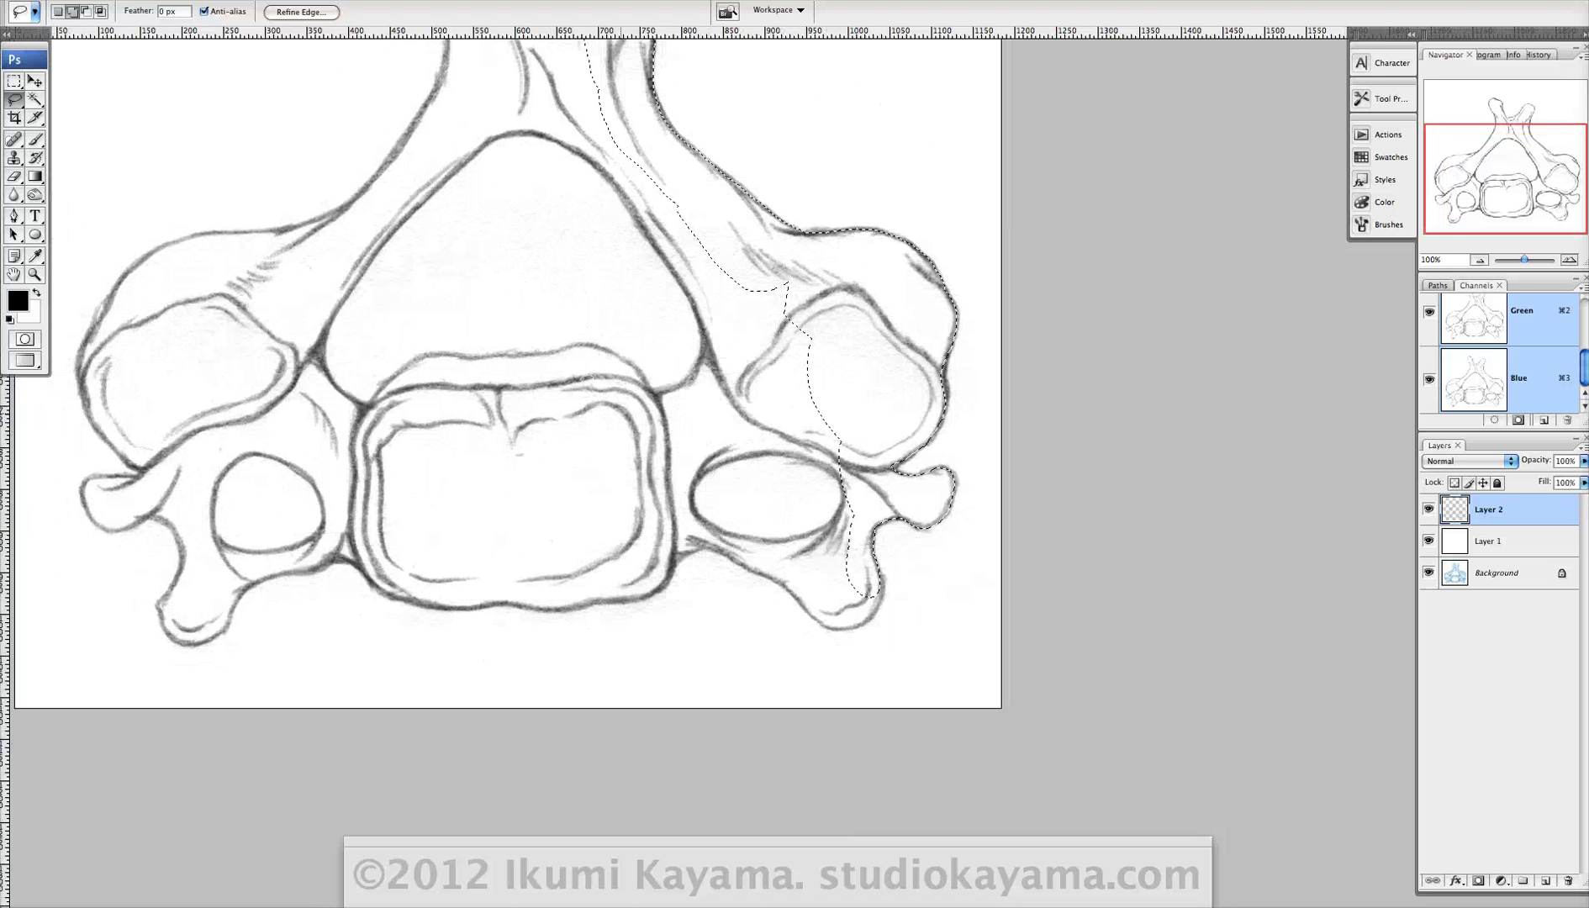
- Add the rest of the vertebra to the selection with a loose outline around its left side and lower edge
mouse_move(638, 276)
left_mouse_down()
mouse_move(702, 426)
mouse_move(676, 375)
left_mouse_up()
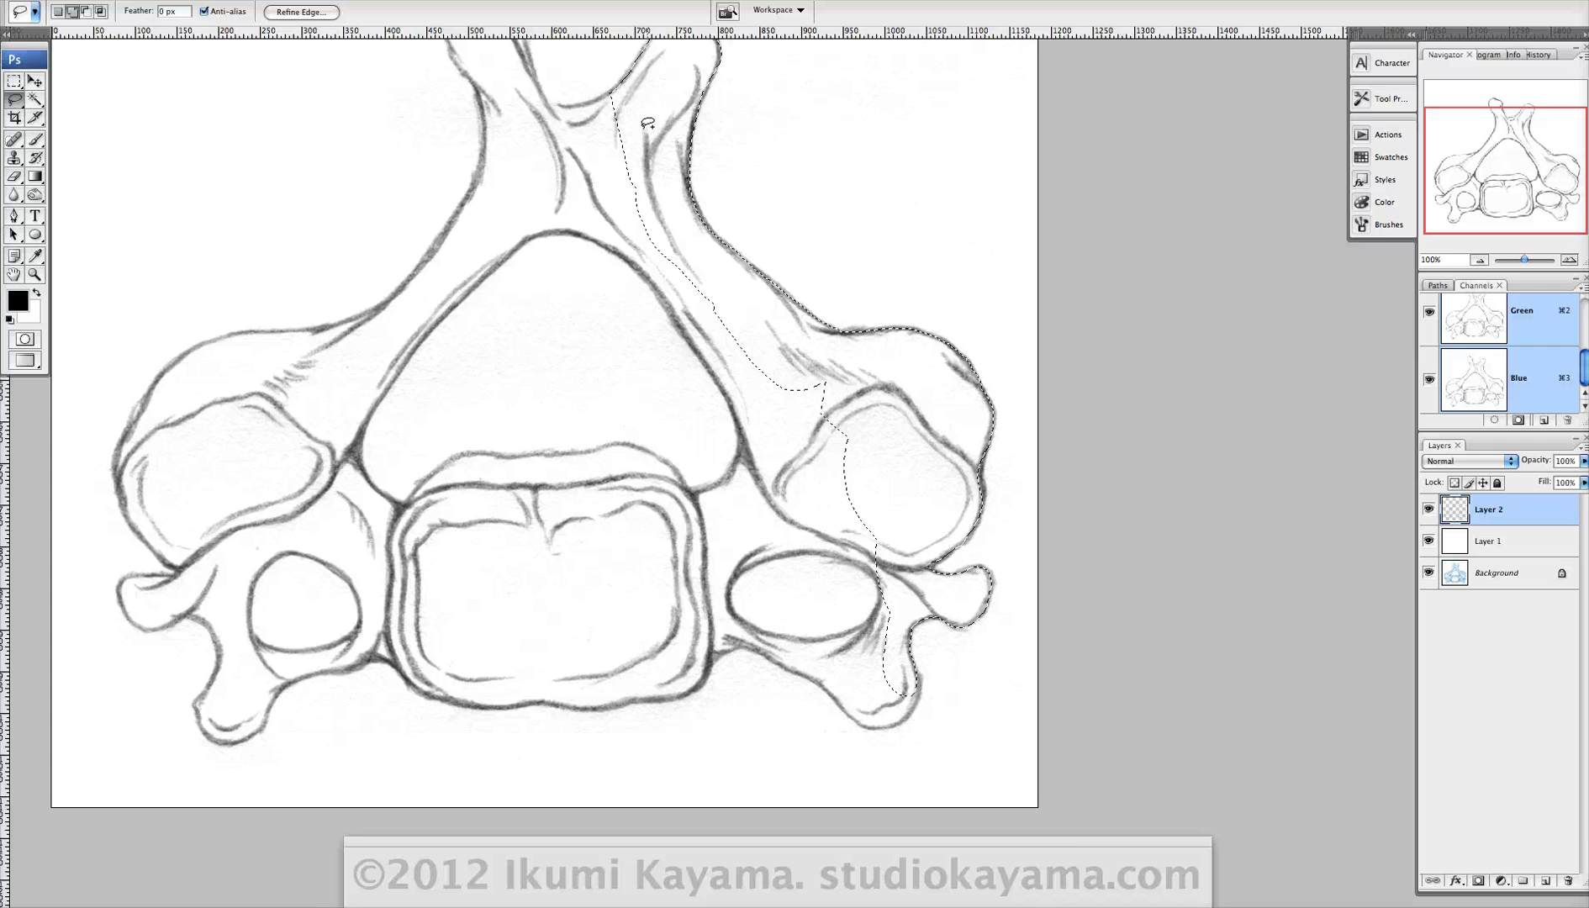
mouse_move(774, 204)
left_mouse_down()
mouse_move(815, 259)
mouse_move(808, 294)
left_mouse_up()
key("super+minus")
mouse_move(669, 242)
left_mouse_down()
mouse_move(732, 216)
mouse_move(621, 133)
mouse_move(558, 165)
mouse_move(379, 515)
mouse_move(410, 445)
mouse_move(369, 610)
mouse_move(454, 685)
mouse_move(698, 655)
mouse_move(870, 683)
mouse_move(900, 537)
mouse_move(843, 395)
mouse_move(723, 242)
left_mouse_up()
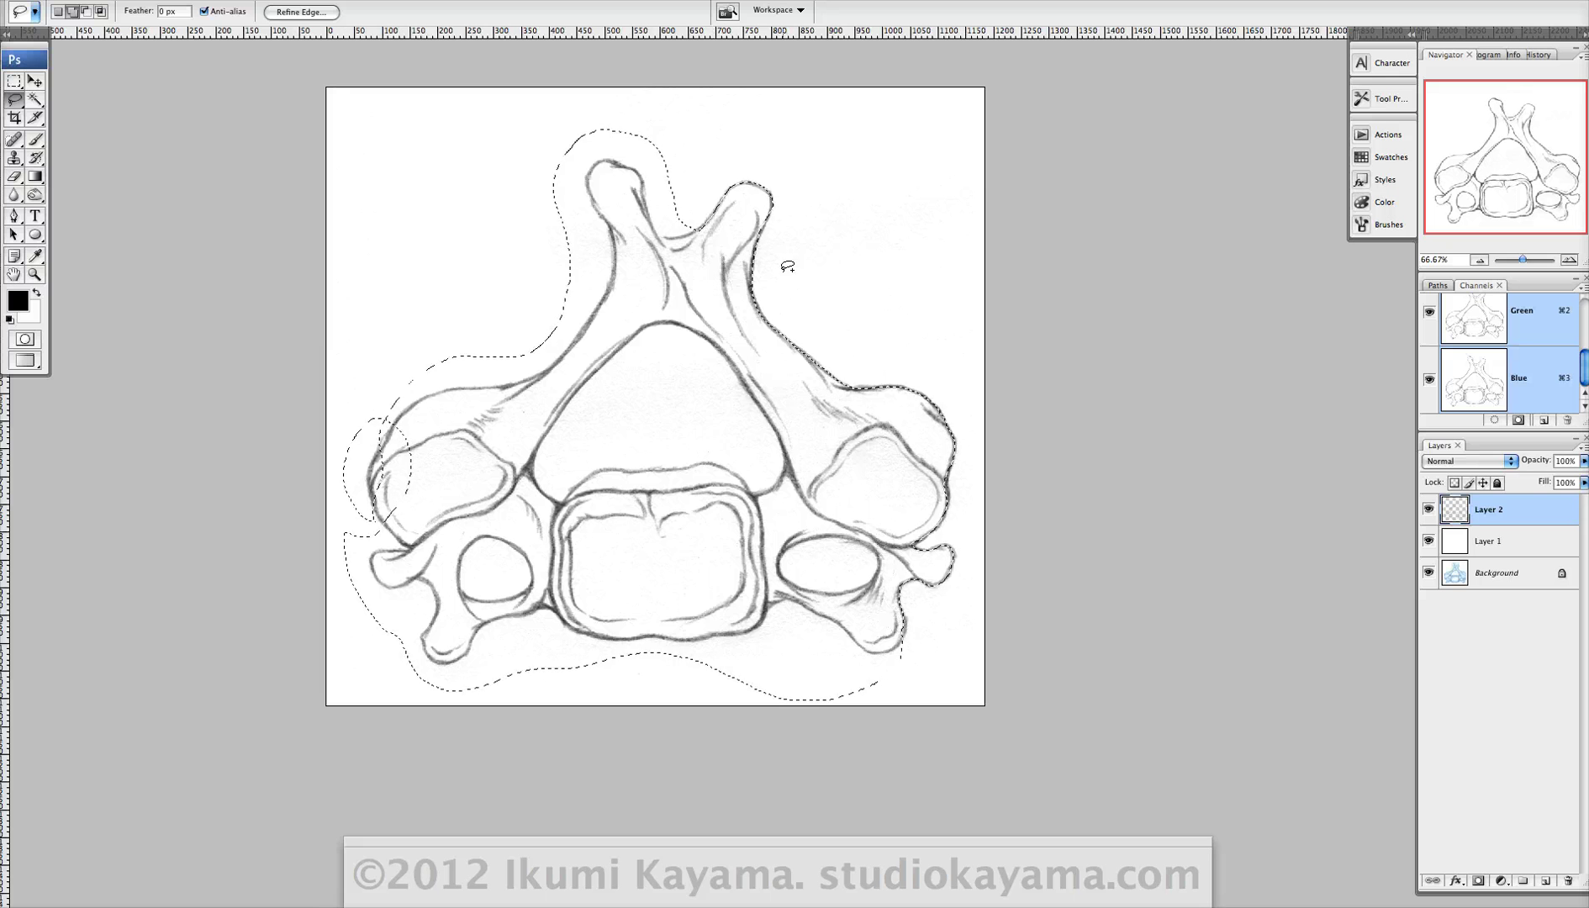
mouse_move(683, 495)
left_mouse_down()
mouse_move(670, 469)
mouse_move(709, 471)
left_mouse_up()
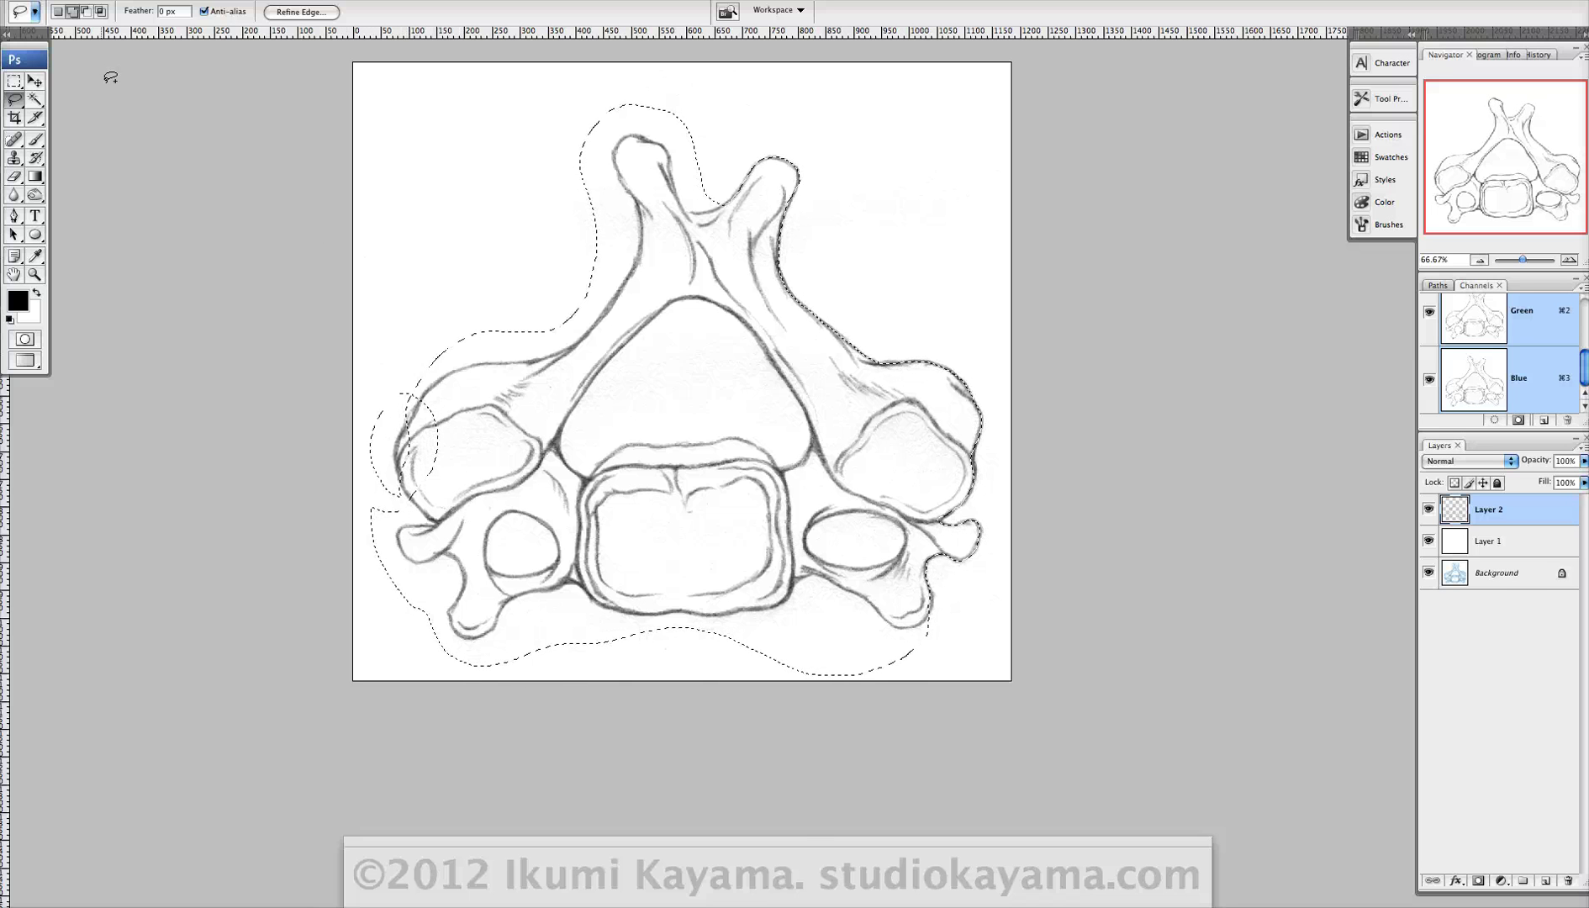
- Set the Lasso to subtract from the selection and remove the background in the notch between the two spinous tips
left_click(87, 11)
left_click_drag(674, 360, 663, 434)
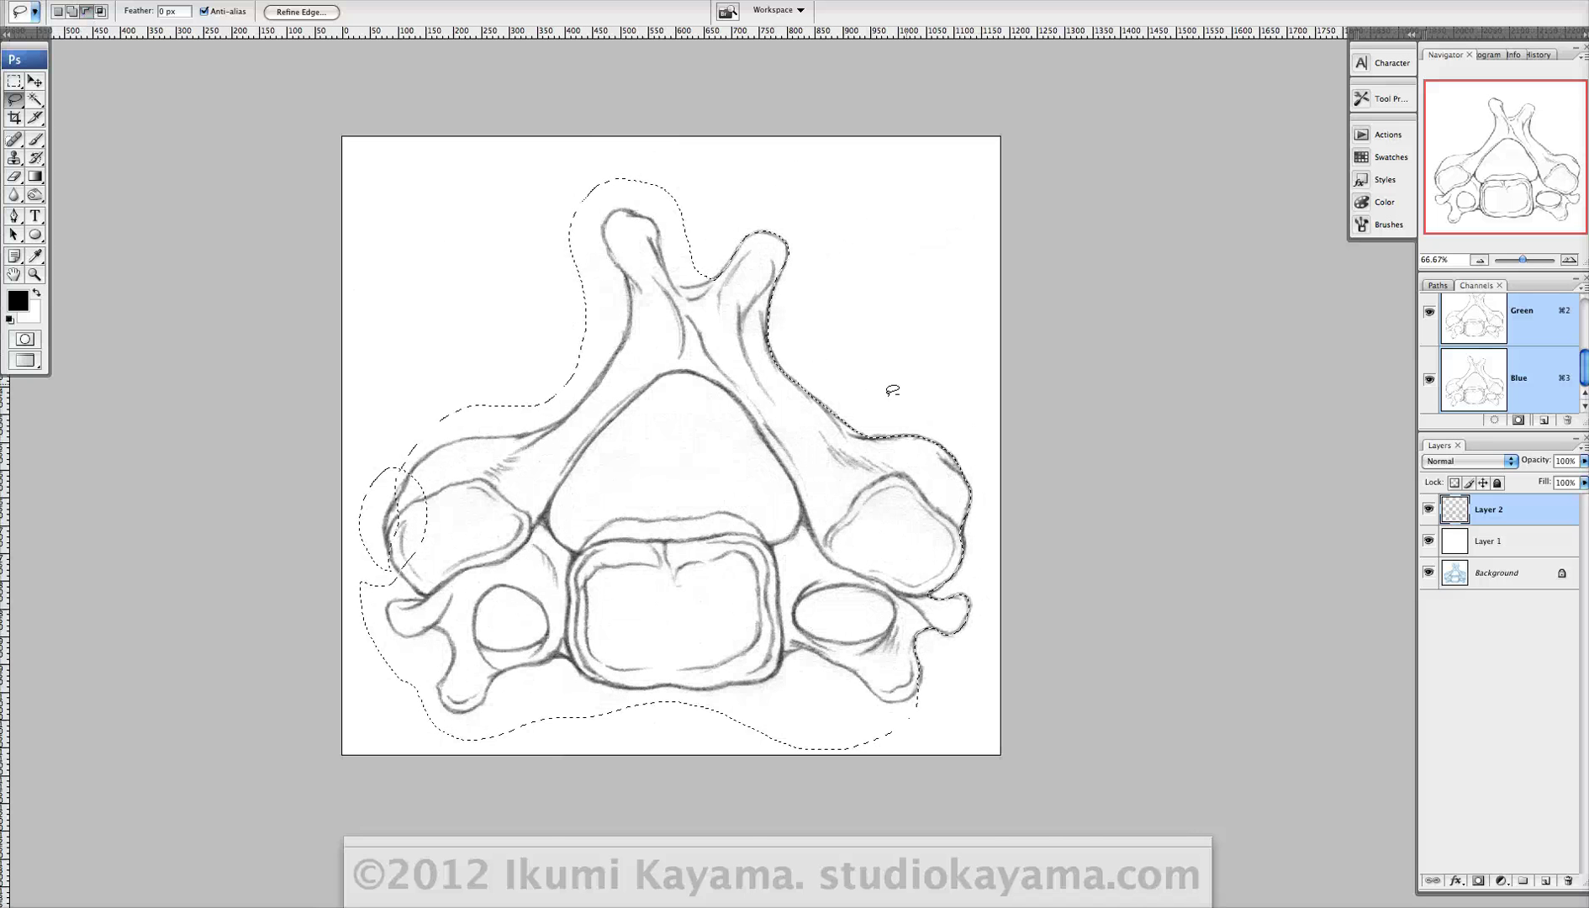
left_click_drag(553, 188, 803, 399)
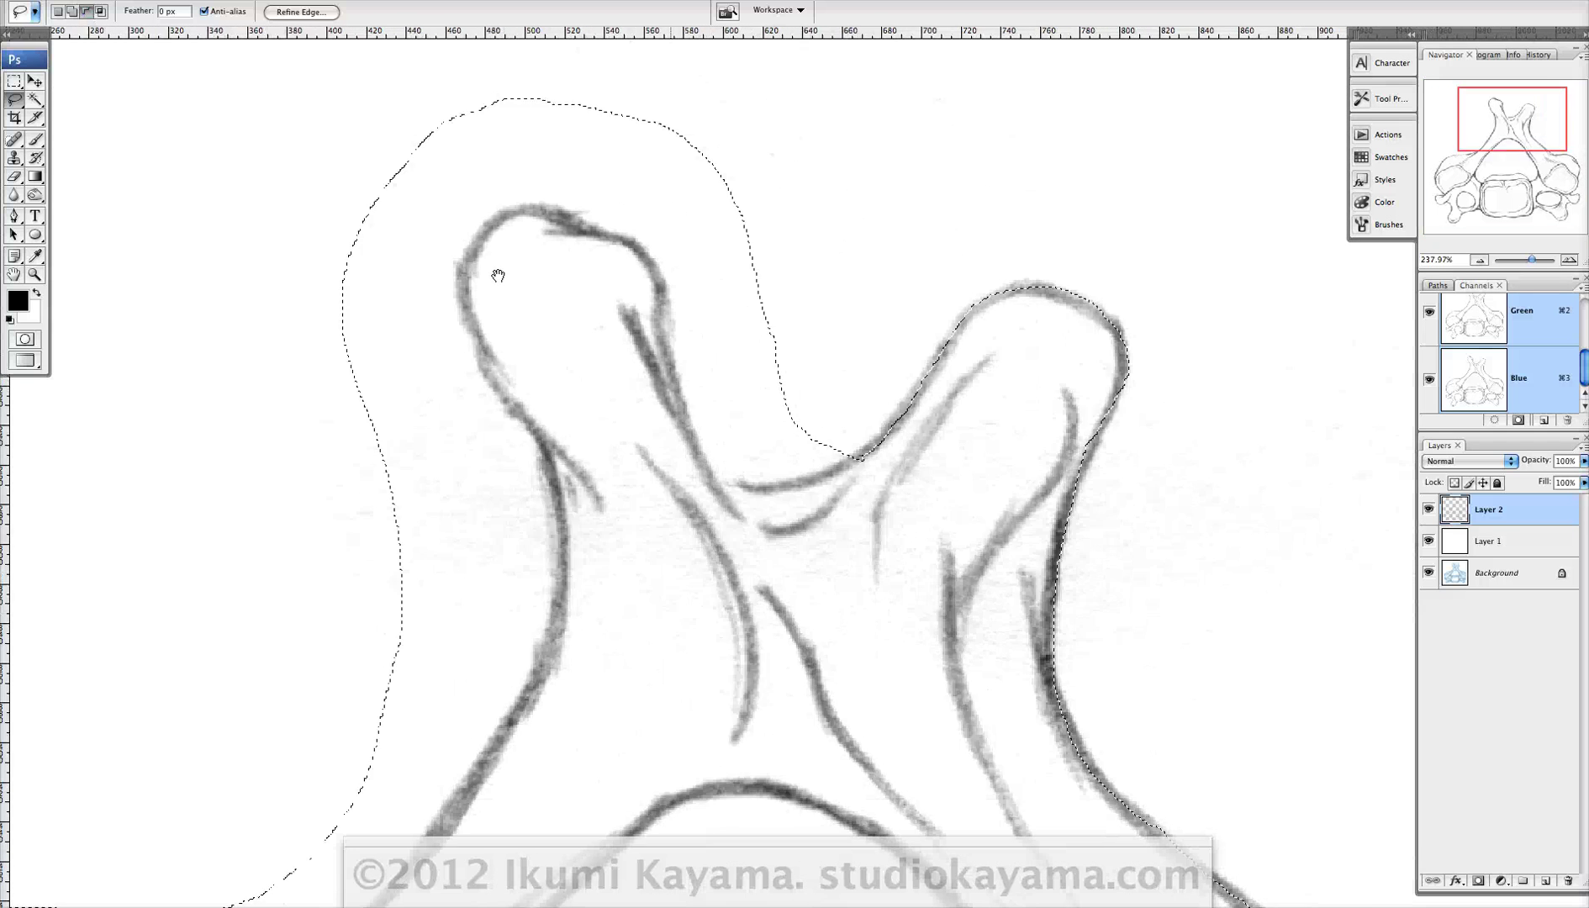
mouse_move(750, 325)
left_mouse_down()
mouse_move(608, 344)
mouse_move(550, 160)
mouse_move(574, 111)
mouse_move(683, 109)
mouse_move(752, 224)
mouse_move(766, 306)
left_mouse_up()
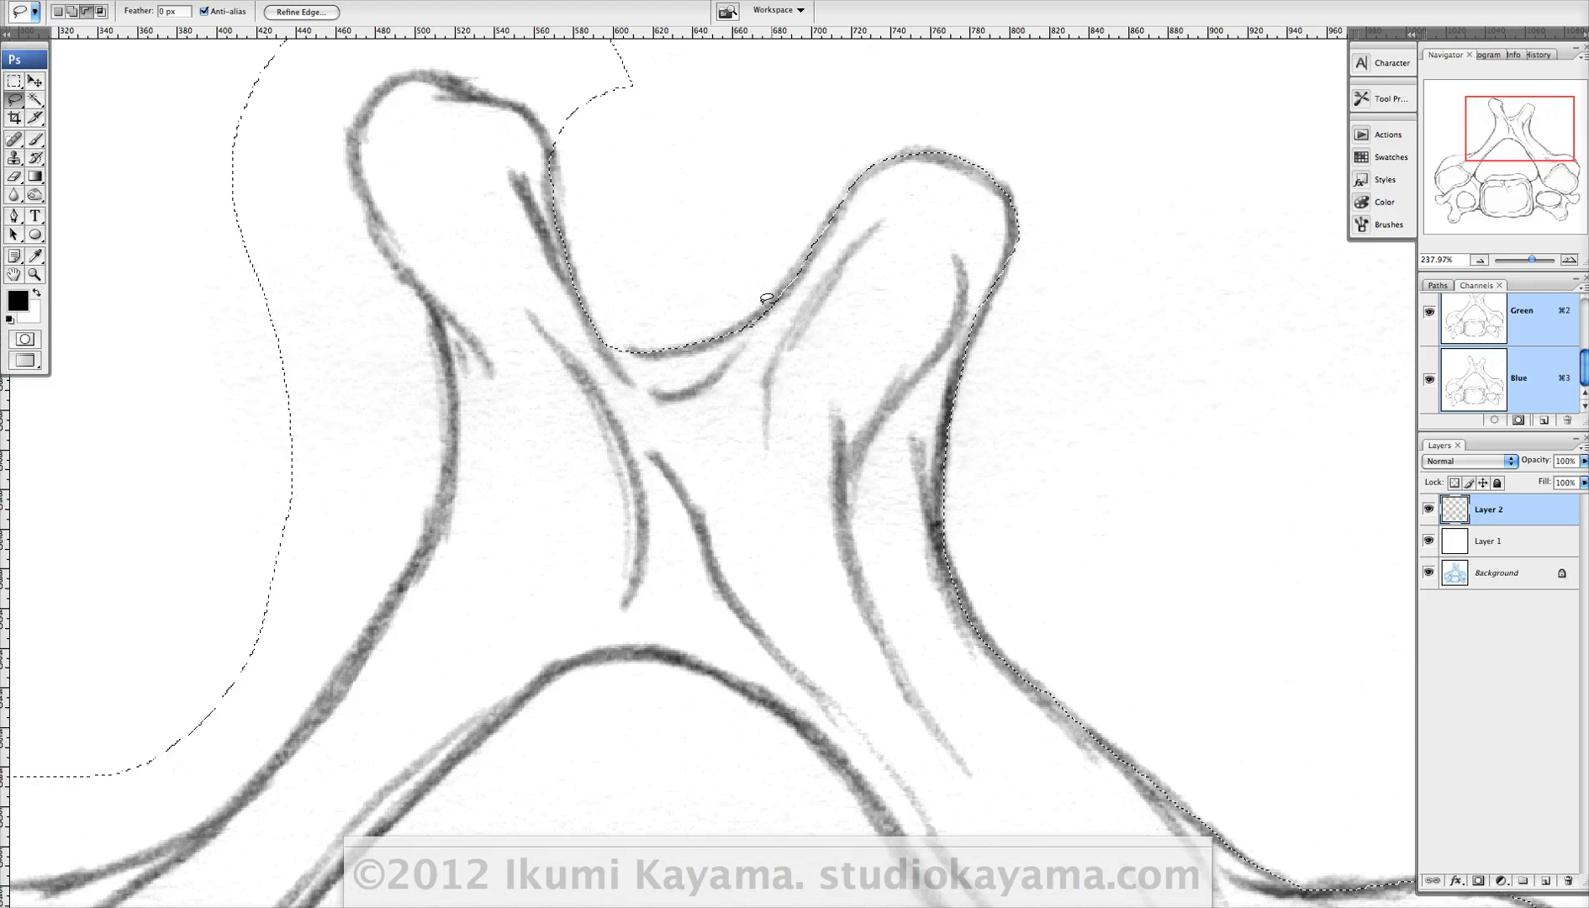
scroll(595, 220, "left", 3)
scroll(596, 221, "up", 1)
scroll(595, 221, "up", 5)
scroll(595, 221, "left", 3)
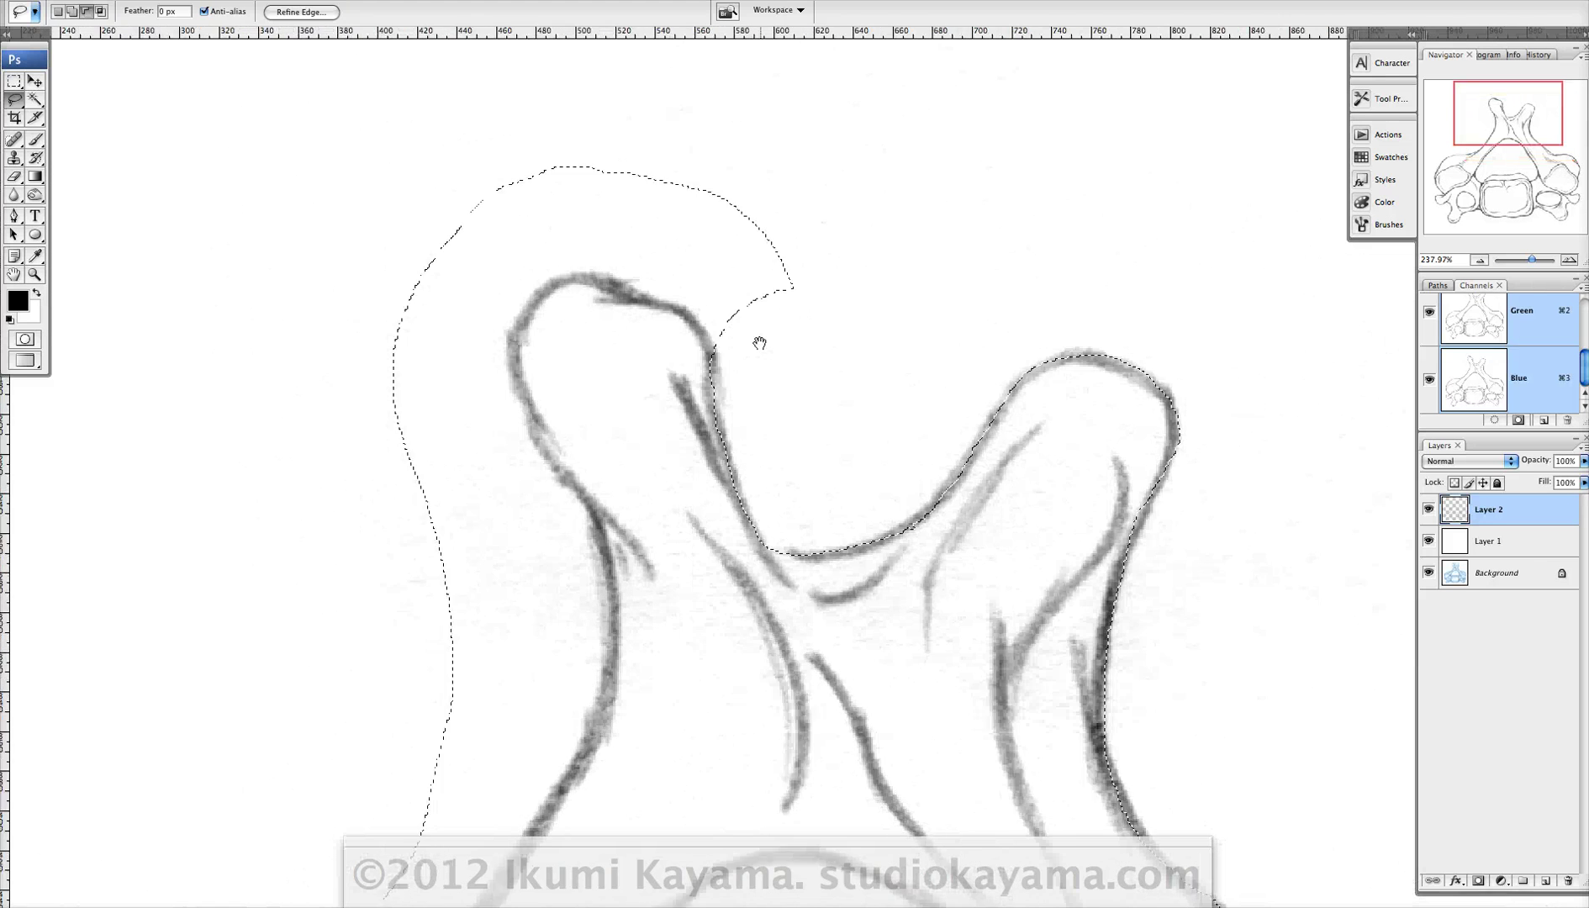
- Subtract the excess background around the top and outer side of the left spinous tip from the selection
mouse_move(698, 326)
left_mouse_down()
mouse_move(634, 308)
mouse_move(542, 205)
mouse_move(798, 178)
mouse_move(637, 317)
mouse_move(789, 246)
mouse_move(771, 201)
mouse_move(681, 262)
mouse_move(676, 353)
mouse_move(612, 415)
mouse_move(694, 110)
left_mouse_up()
scroll(786, 185, "left", 4)
scroll(786, 185, "down", 2)
scroll(766, 266, "down", 3)
mouse_move(636, 153)
left_mouse_down()
mouse_move(753, 283)
mouse_move(748, 498)
mouse_move(598, 220)
mouse_move(596, 275)
left_mouse_up()
- Set the Lasso to add to the selection and restore the cut-off outer edge of the left spinous tip
left_click(71, 11)
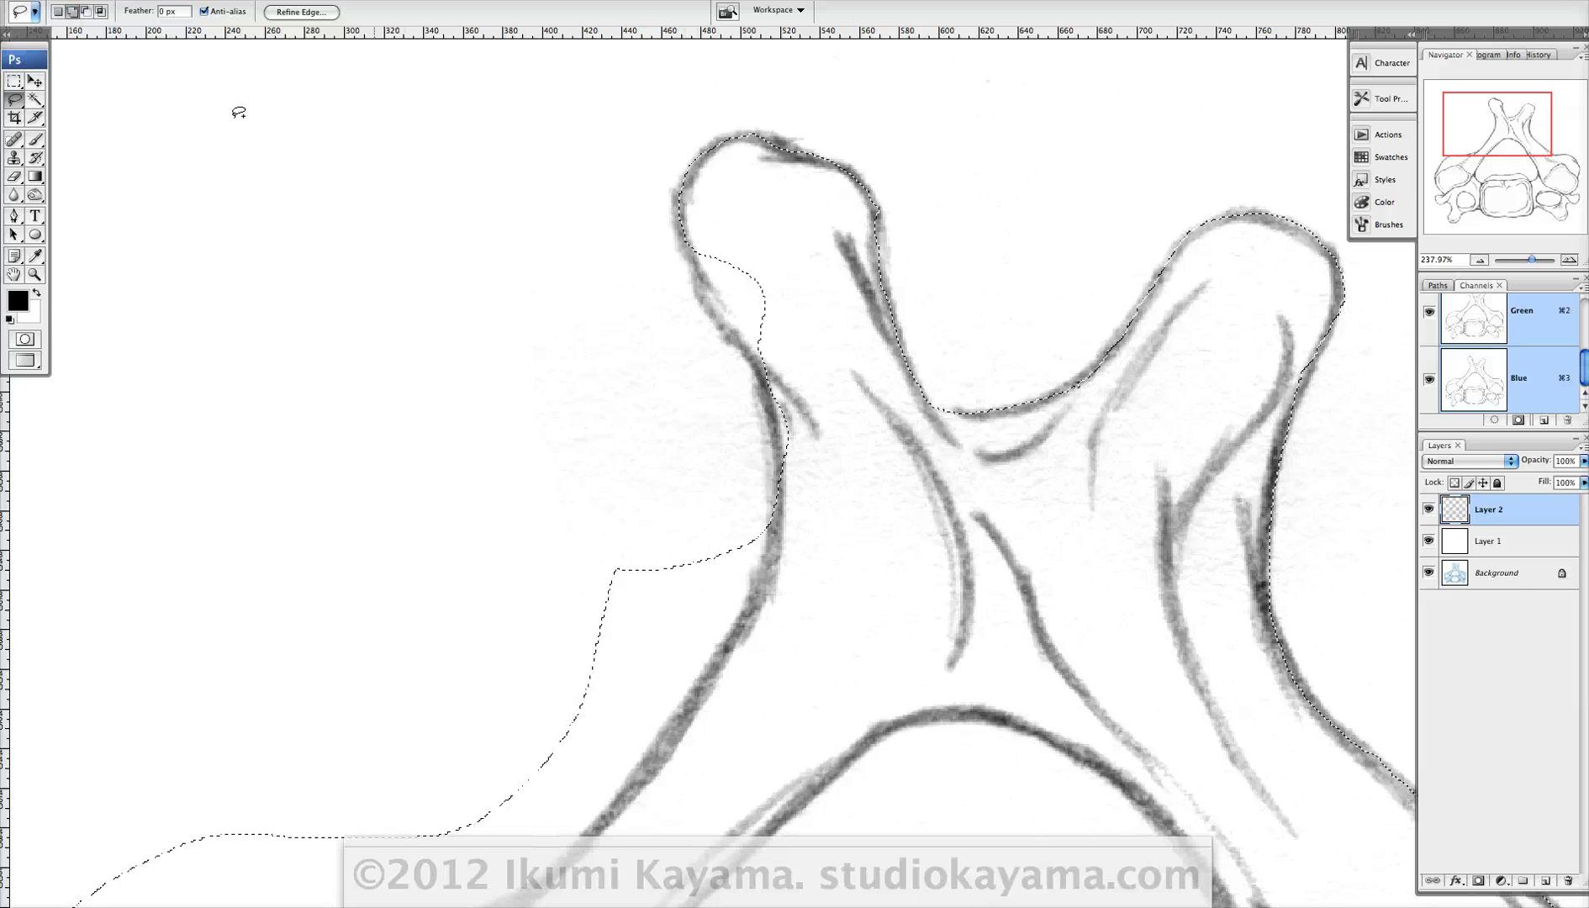
mouse_move(687, 226)
left_mouse_down()
mouse_move(701, 292)
mouse_move(760, 362)
mouse_move(752, 247)
mouse_move(744, 391)
left_mouse_up()
mouse_move(787, 501)
left_mouse_down()
mouse_move(724, 457)
mouse_move(711, 387)
left_mouse_up()
mouse_move(670, 266)
left_mouse_down()
mouse_move(684, 372)
mouse_move(673, 250)
left_mouse_up()
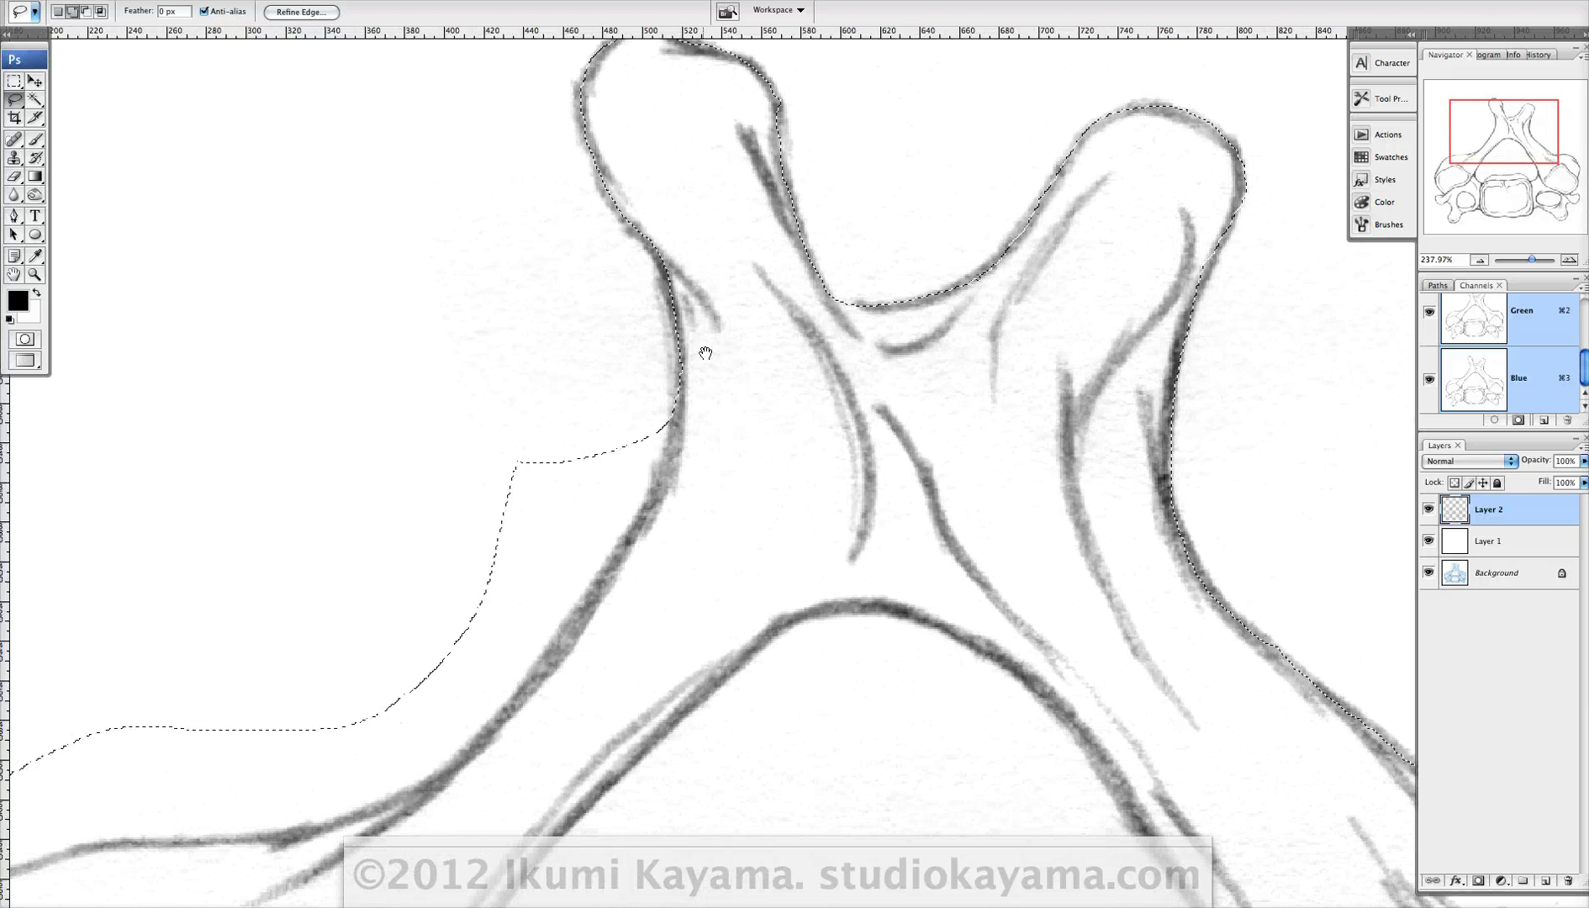
left_click_drag(707, 353, 666, 263)
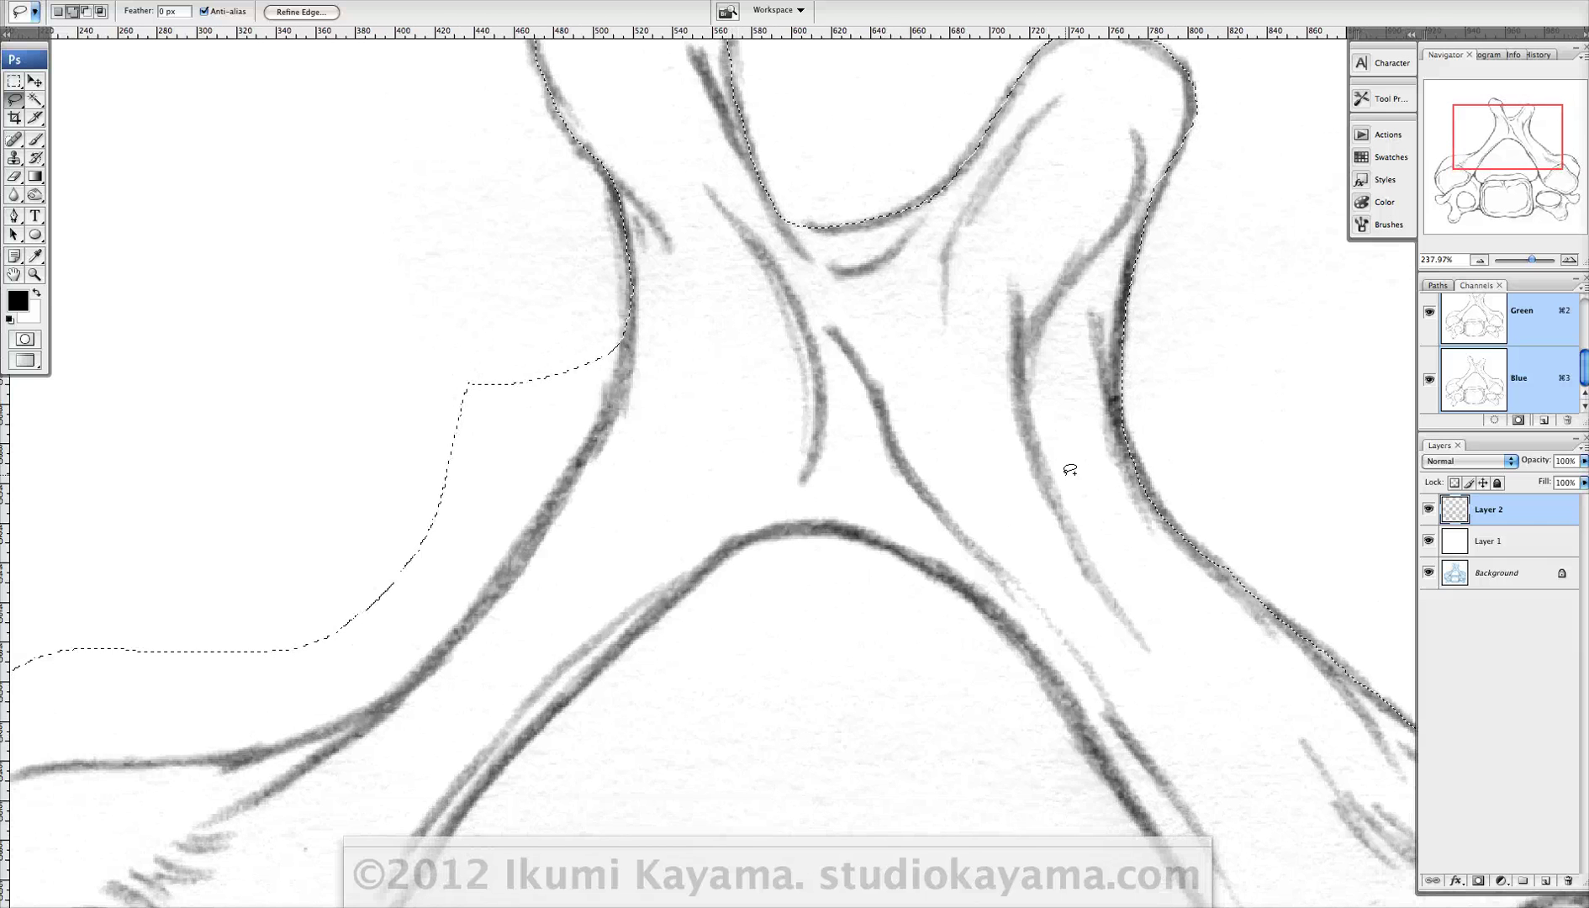
- Check the selection's coverage of the whole vertebra in Quick Mask mode, then return to standard mode
left_click(1478, 261)
left_click(1479, 261)
mouse_move(866, 519)
left_mouse_down()
mouse_move(766, 374)
mouse_move(774, 393)
left_mouse_up()
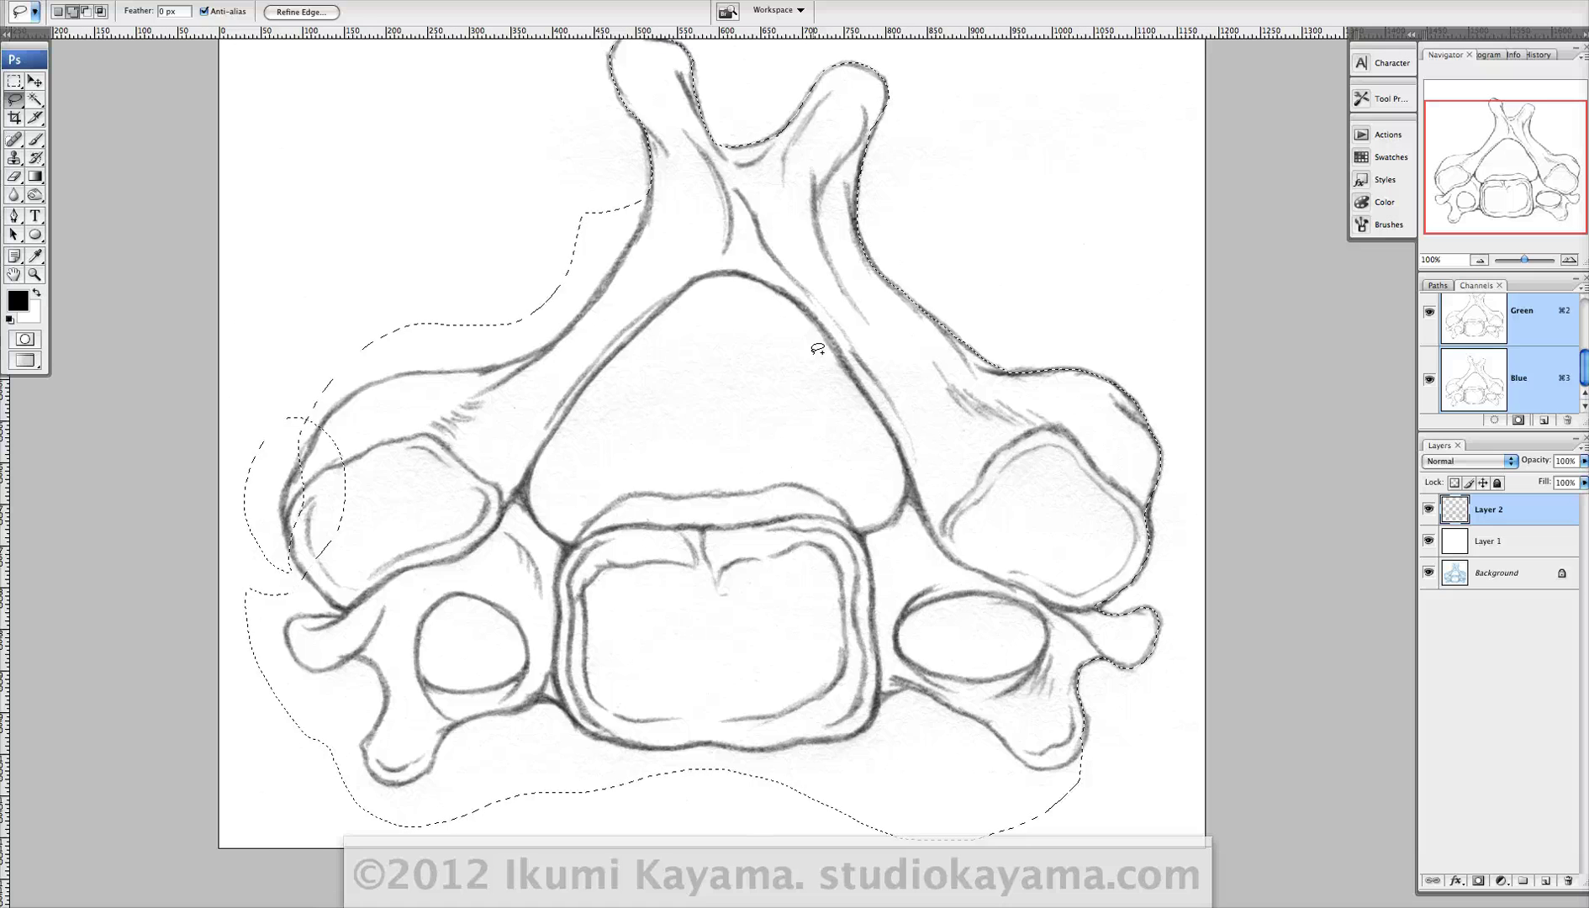
key("q")
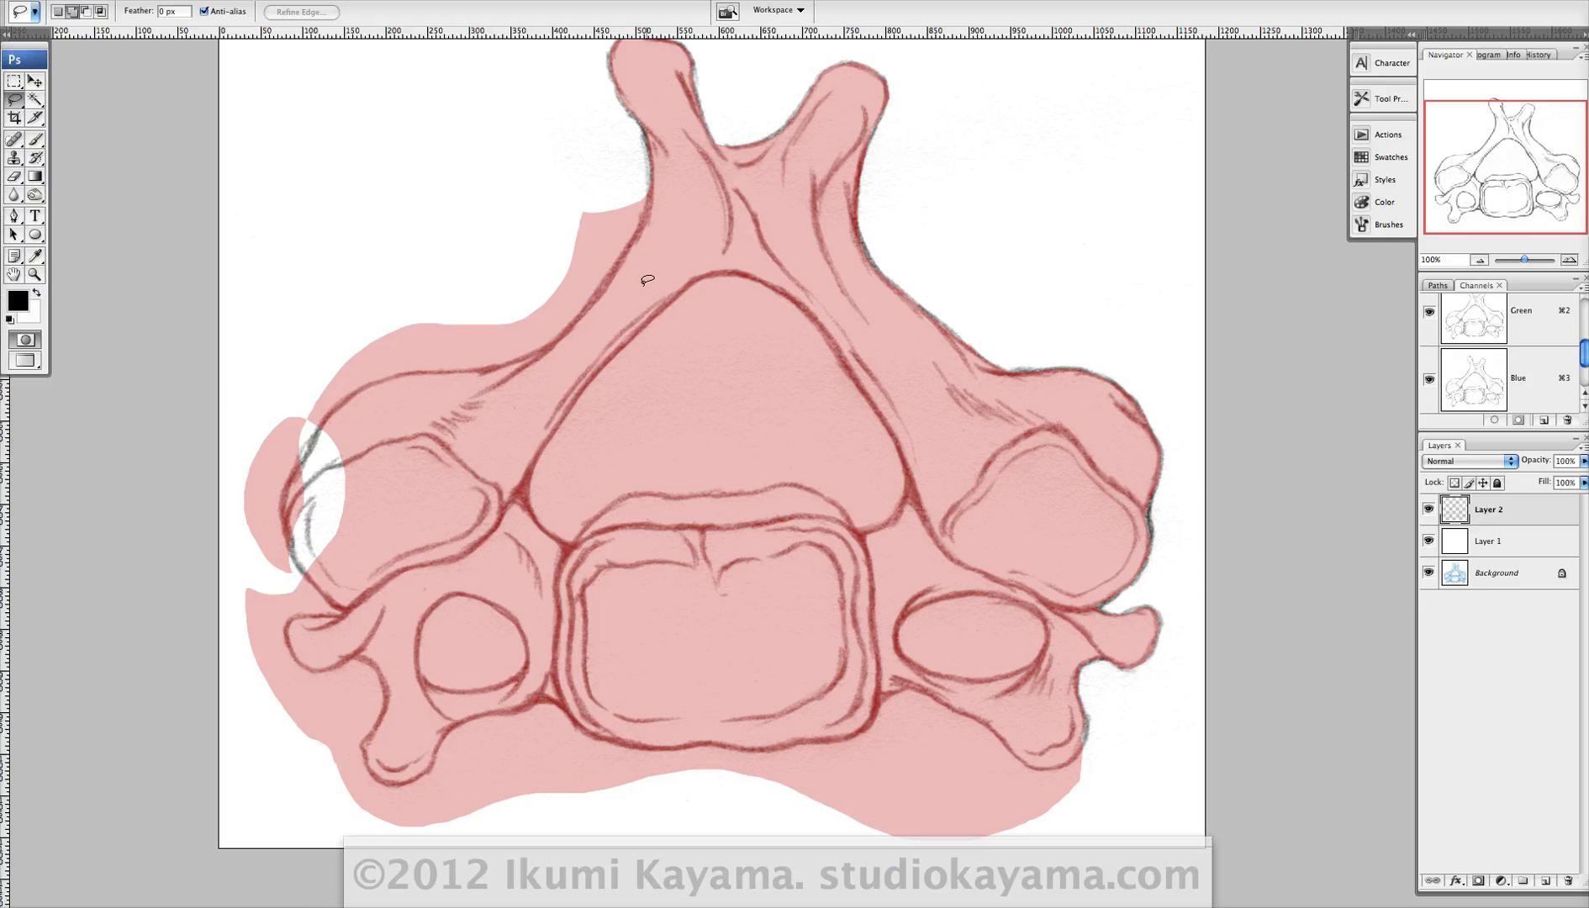
left_click(25, 339)
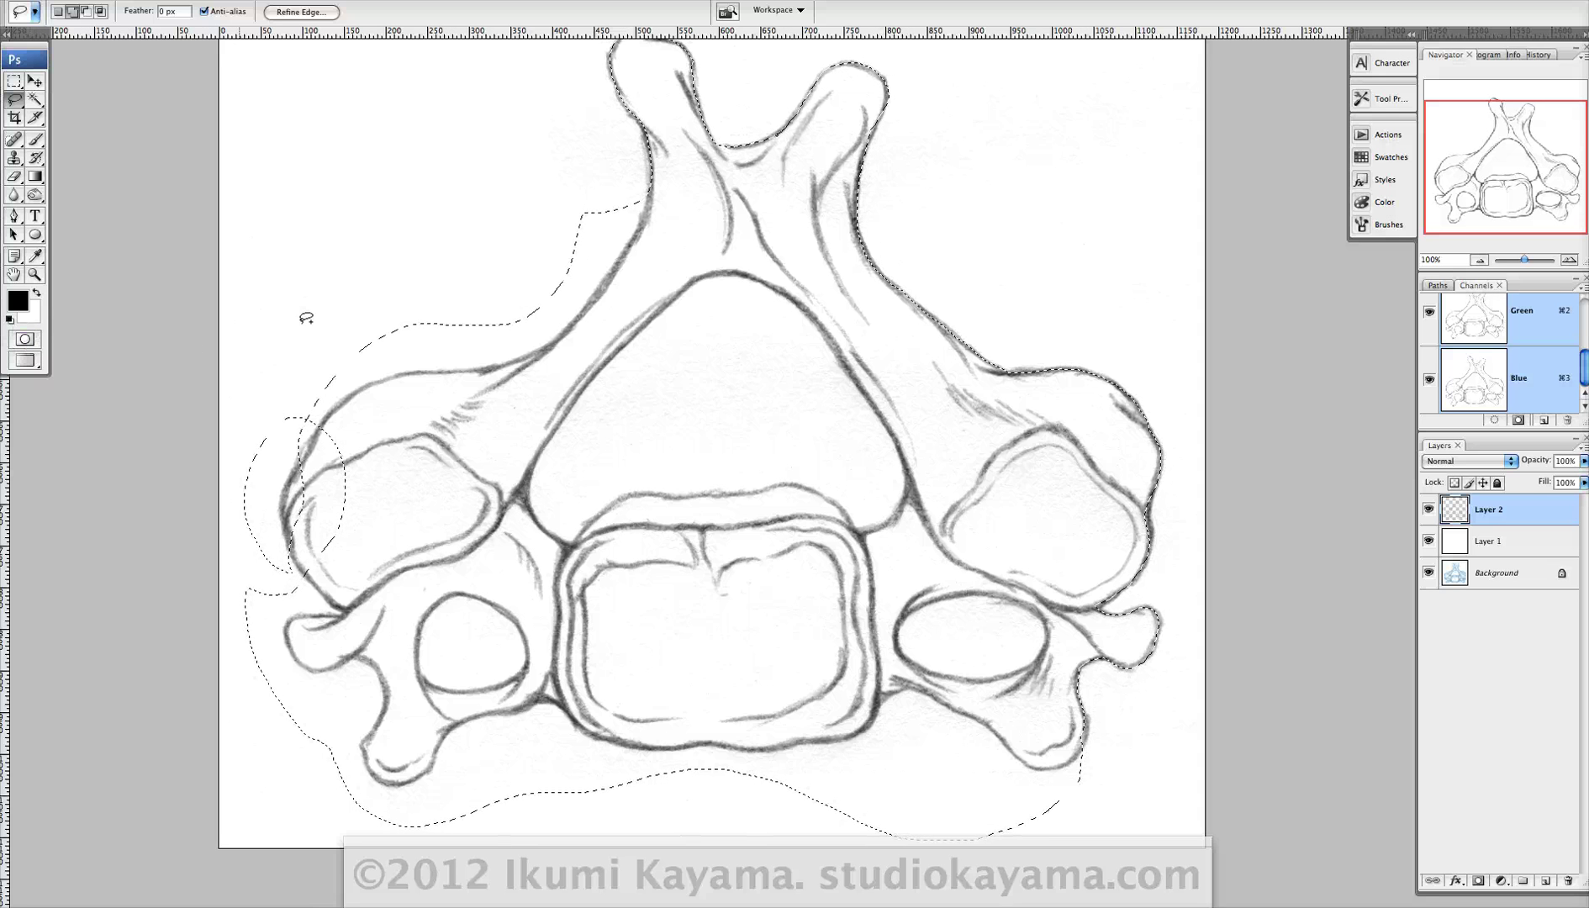
left_click_drag(390, 436, 420, 421)
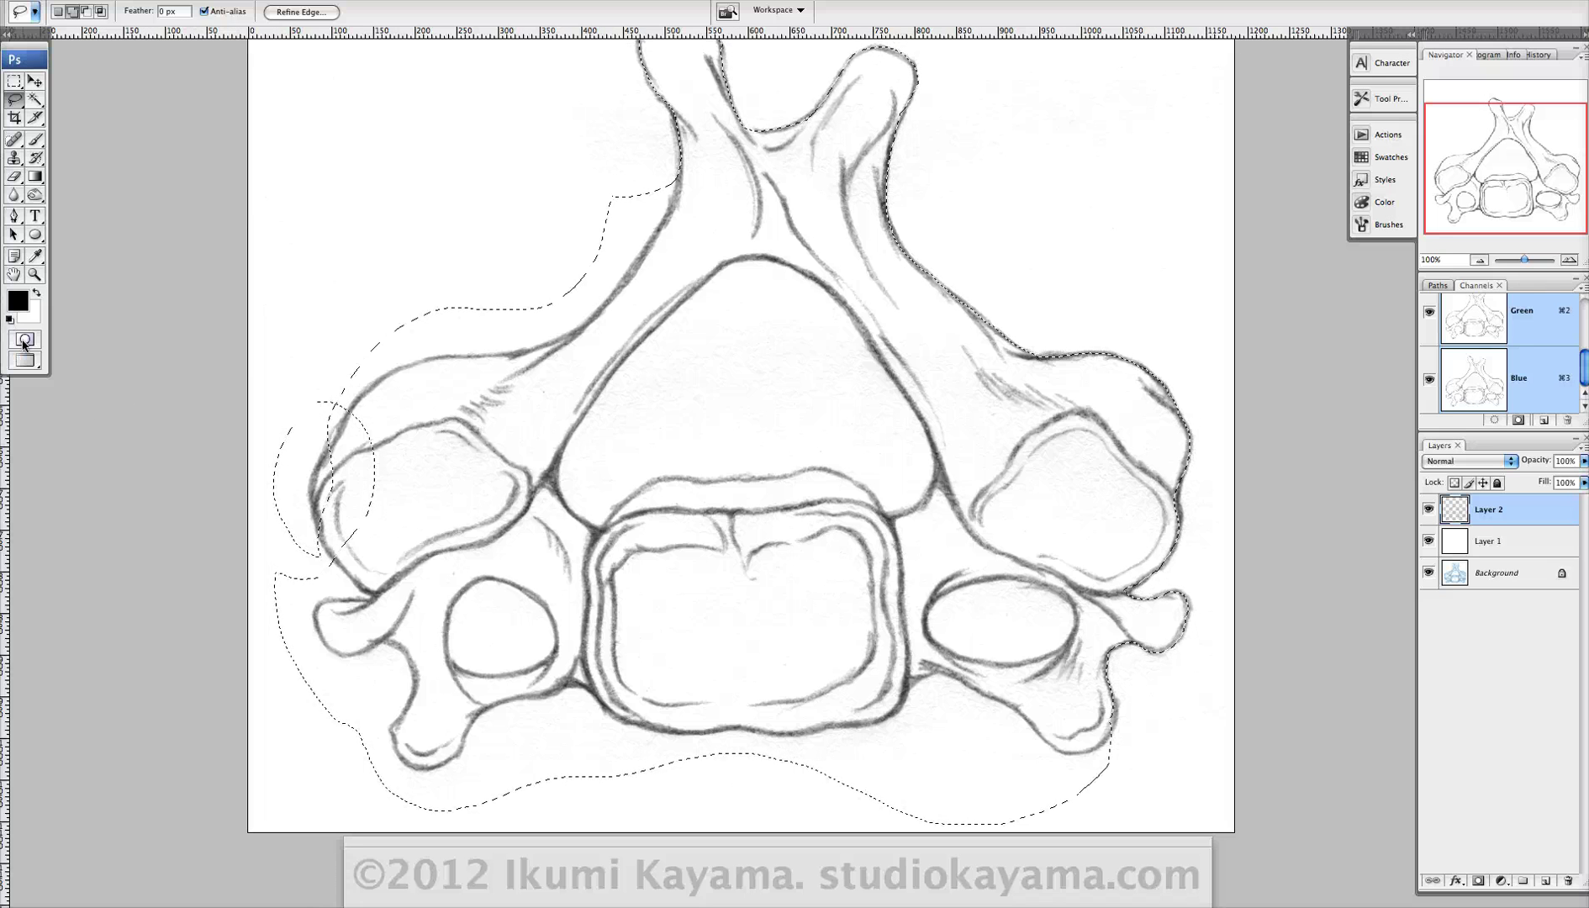
key("q")
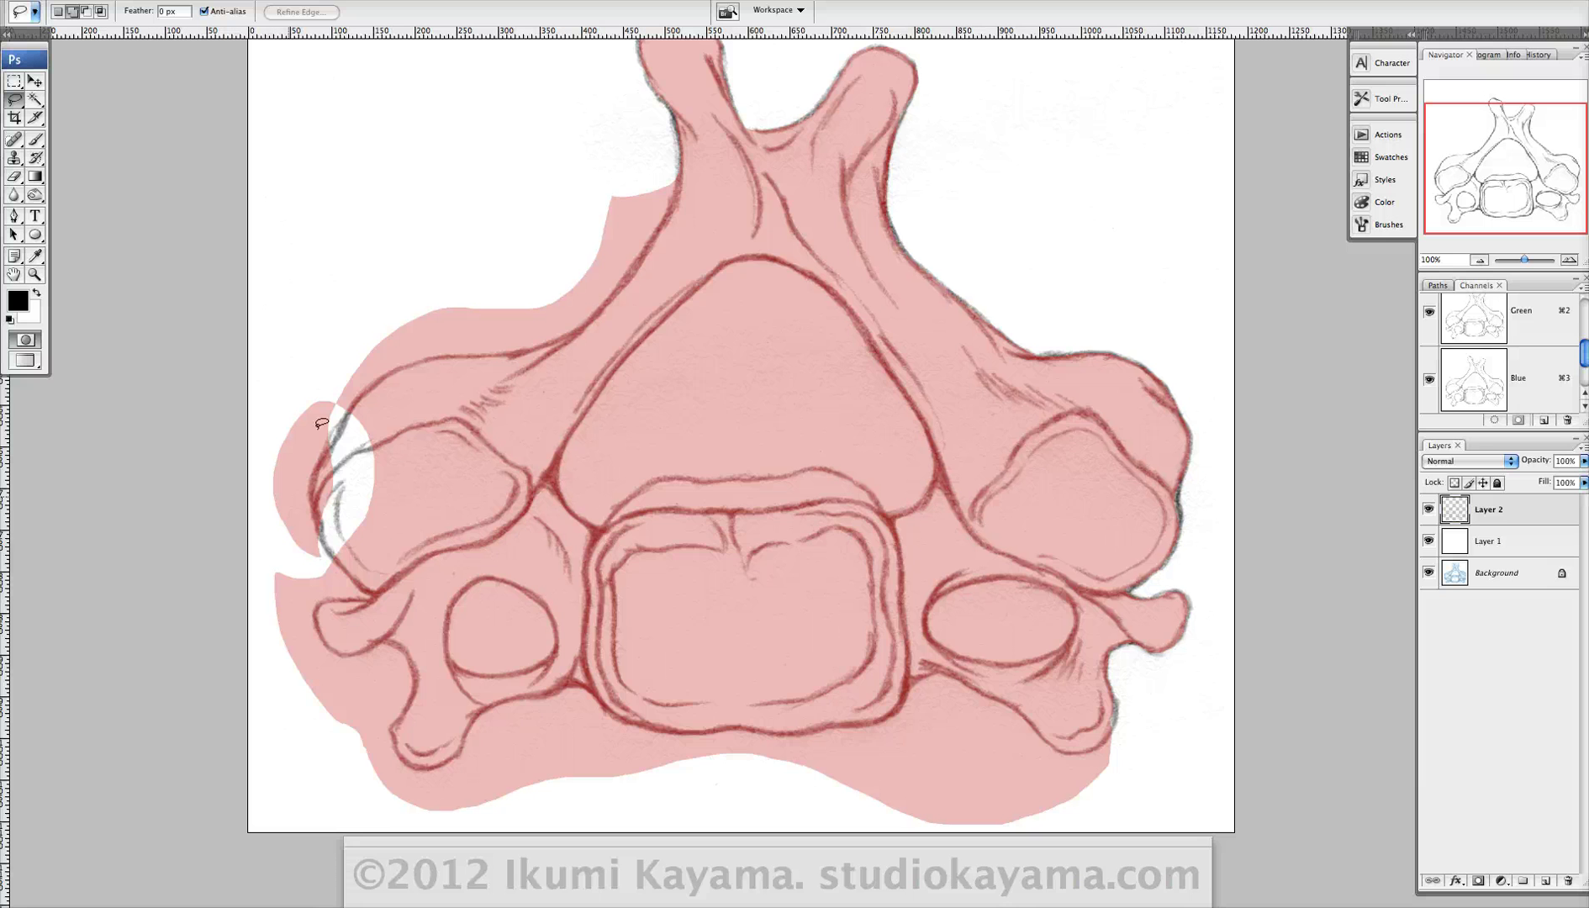
left_click(37, 341)
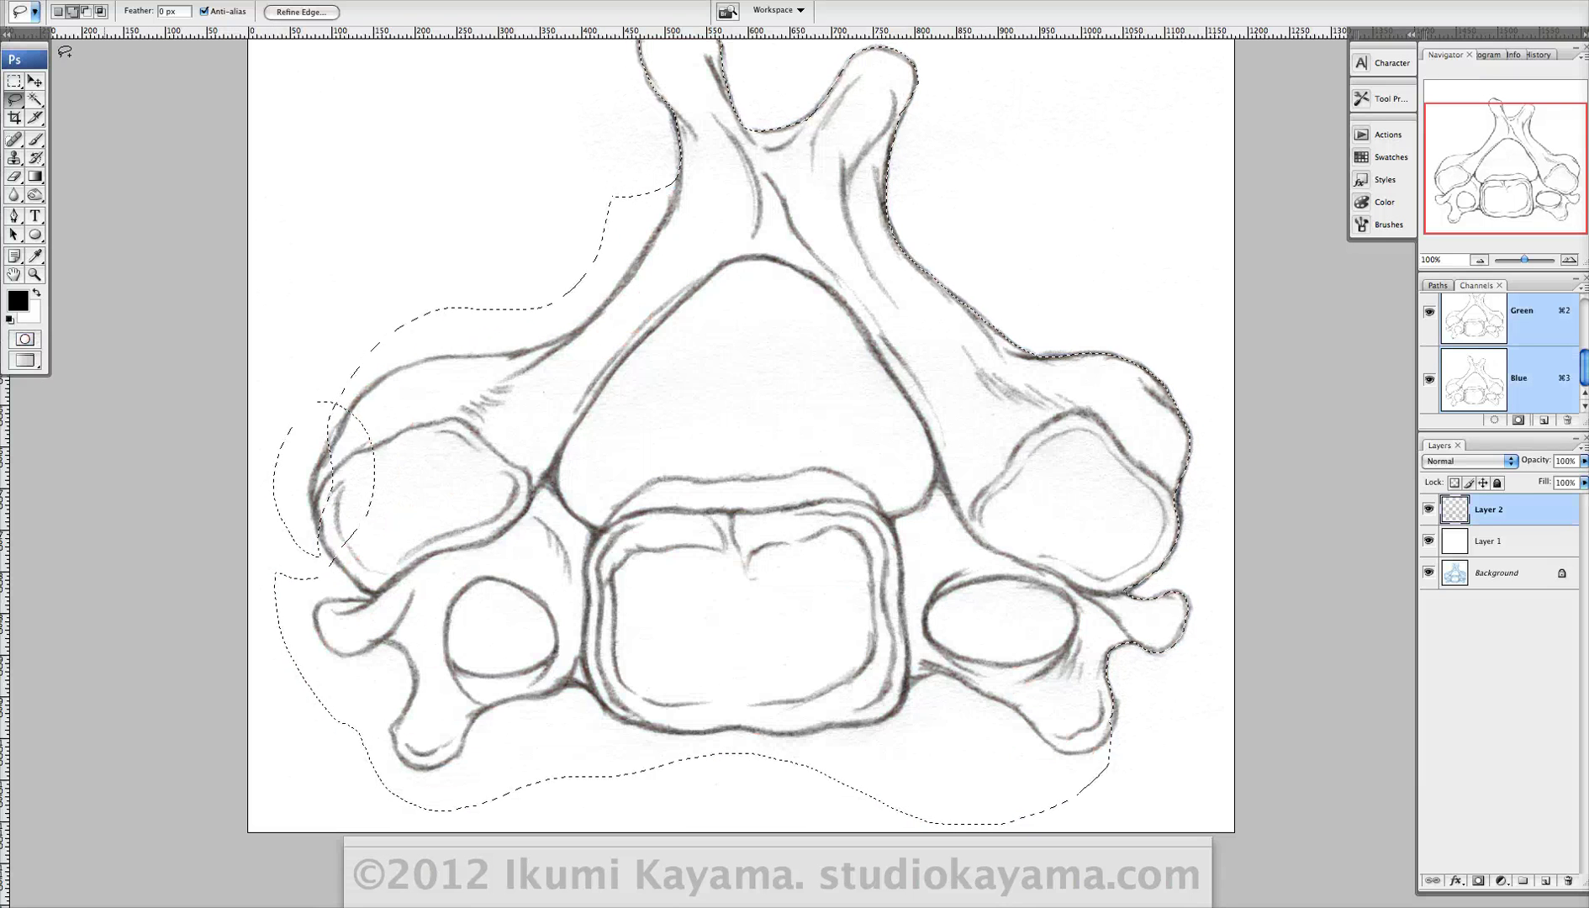
- Add the missed area around the left articular process to the selection with the Lasso
mouse_move(278, 393)
left_mouse_down()
mouse_move(385, 559)
mouse_move(296, 585)
mouse_move(265, 454)
mouse_move(276, 395)
left_mouse_up()
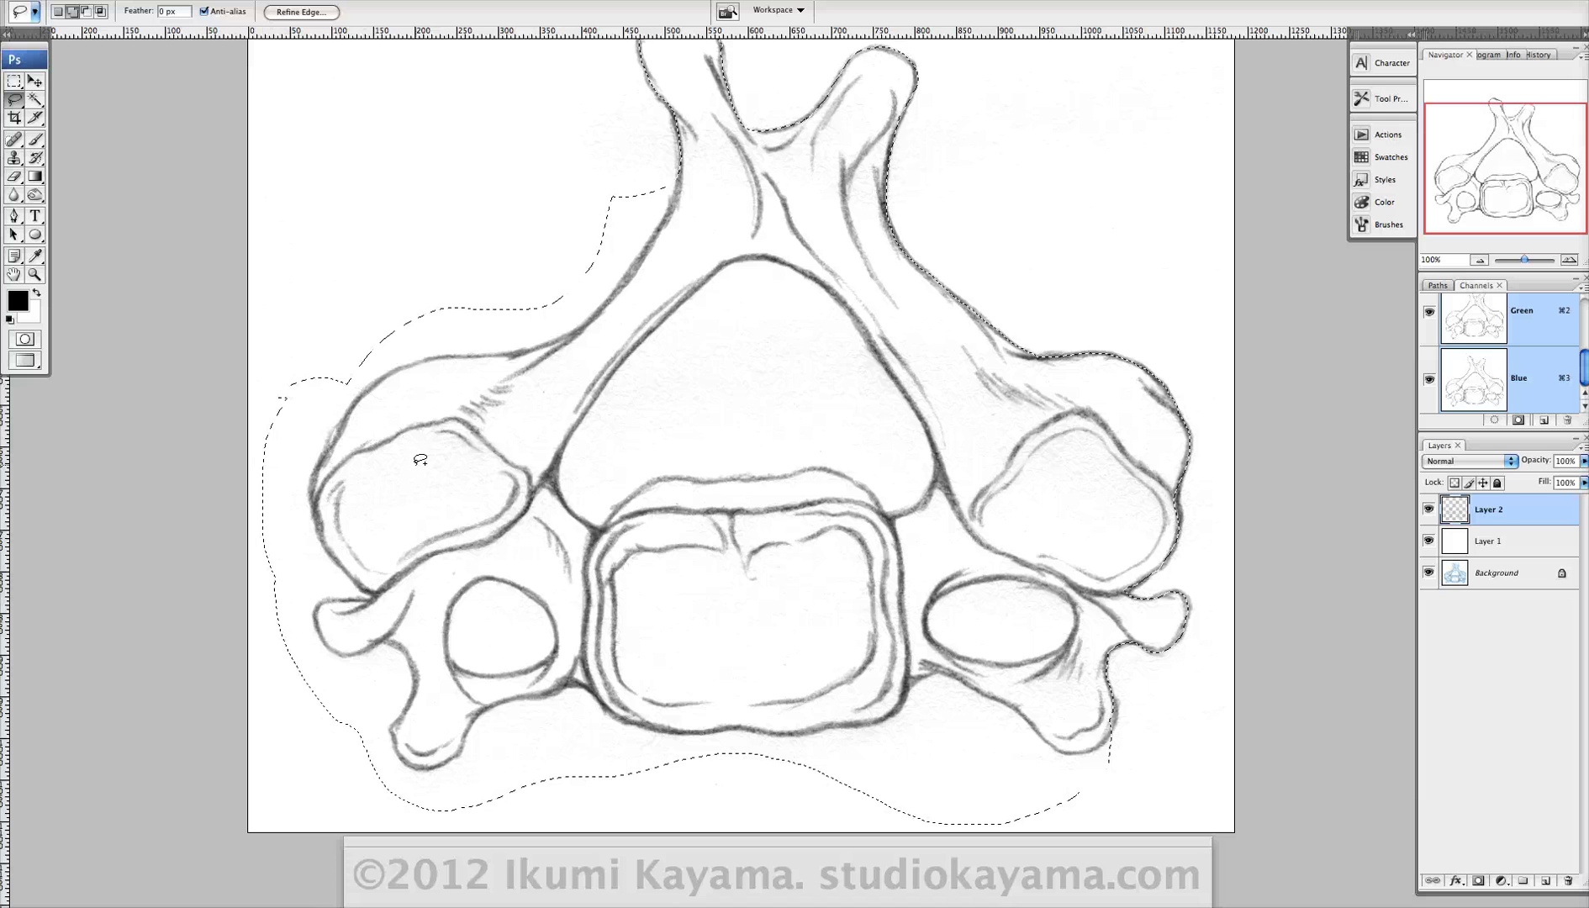
left_click_drag(490, 536, 444, 479)
left_click_drag(643, 483, 603, 572)
mouse_move(535, 683)
left_mouse_down()
mouse_move(551, 570)
mouse_move(551, 666)
left_mouse_up()
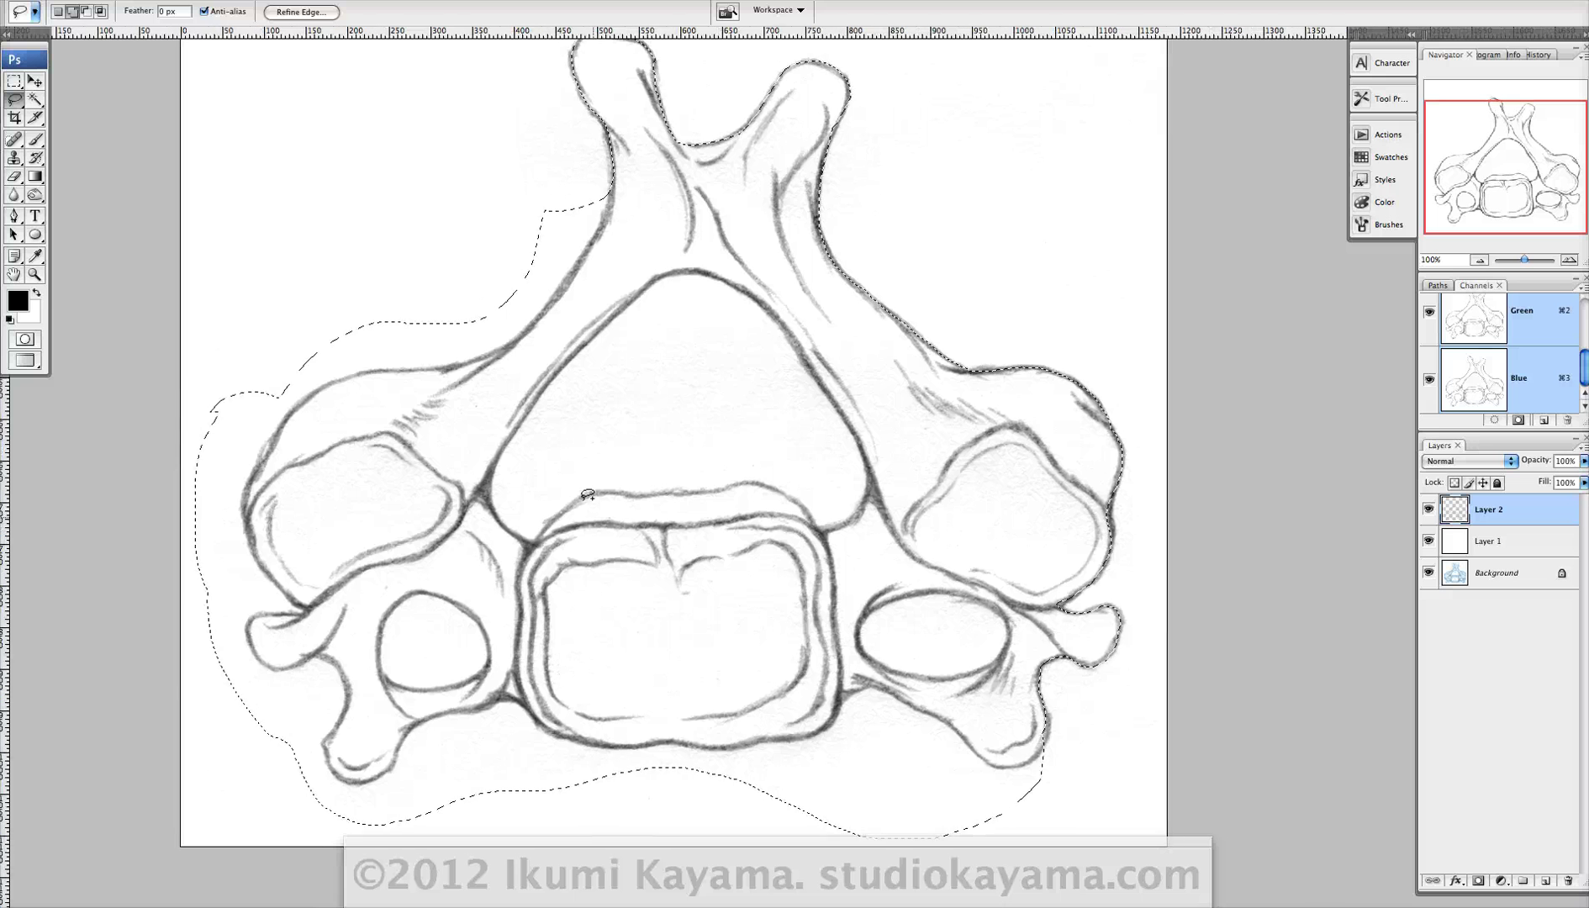
- Set the Lasso to subtract from the selection and cut out the left transverse foramen along its contour
left_click(88, 12)
mouse_move(539, 433)
left_mouse_down()
mouse_move(437, 301)
mouse_move(496, 494)
mouse_move(566, 337)
left_mouse_up()
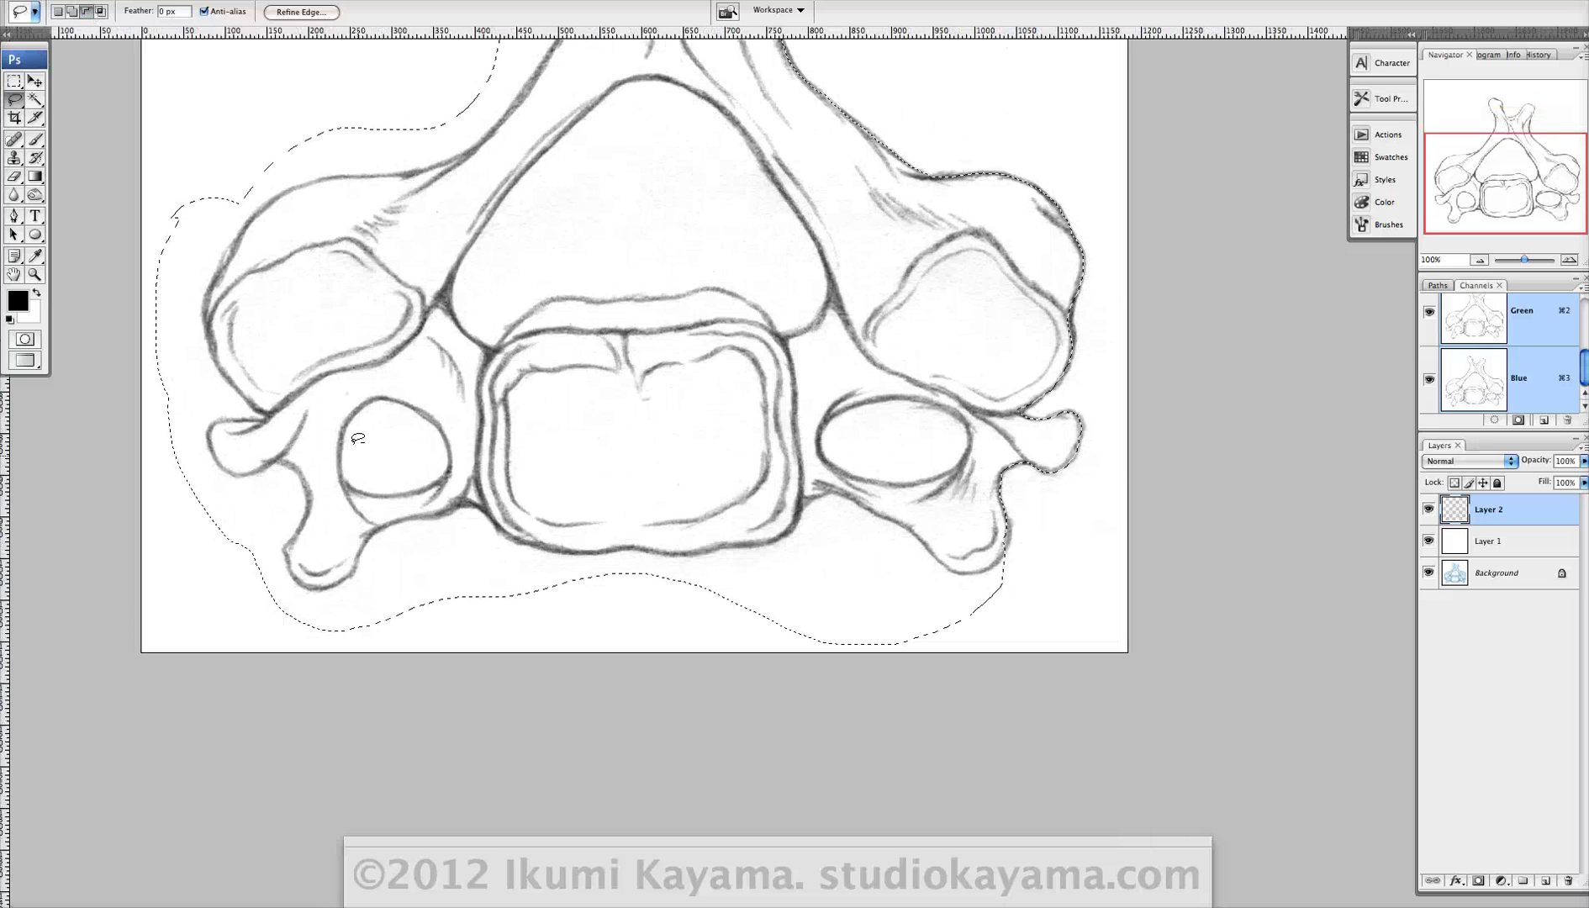
left_click(1568, 259)
left_click_drag(620, 376, 1021, 304)
mouse_move(485, 555)
left_mouse_down()
mouse_move(453, 480)
mouse_move(498, 384)
mouse_move(561, 377)
mouse_move(641, 412)
mouse_move(678, 506)
mouse_move(638, 546)
mouse_move(487, 557)
left_mouse_up()
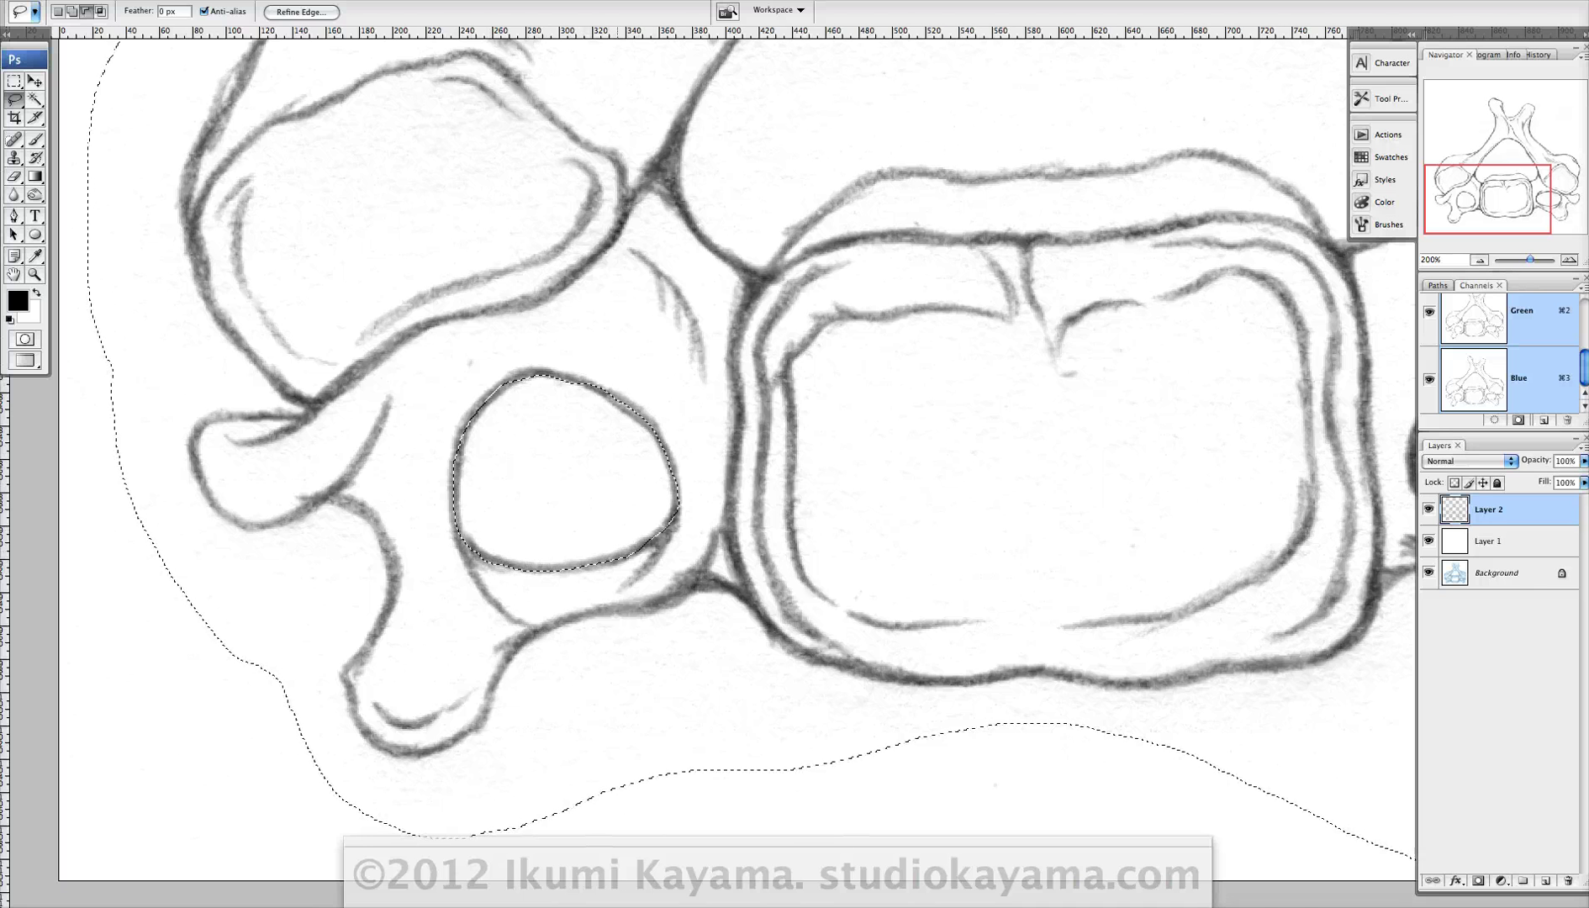
- Show the selection in Quick Mask mode to examine the cut-out left foramen
key("super+minus")
key("super+minus")
scroll(622, 365, "down", 3)
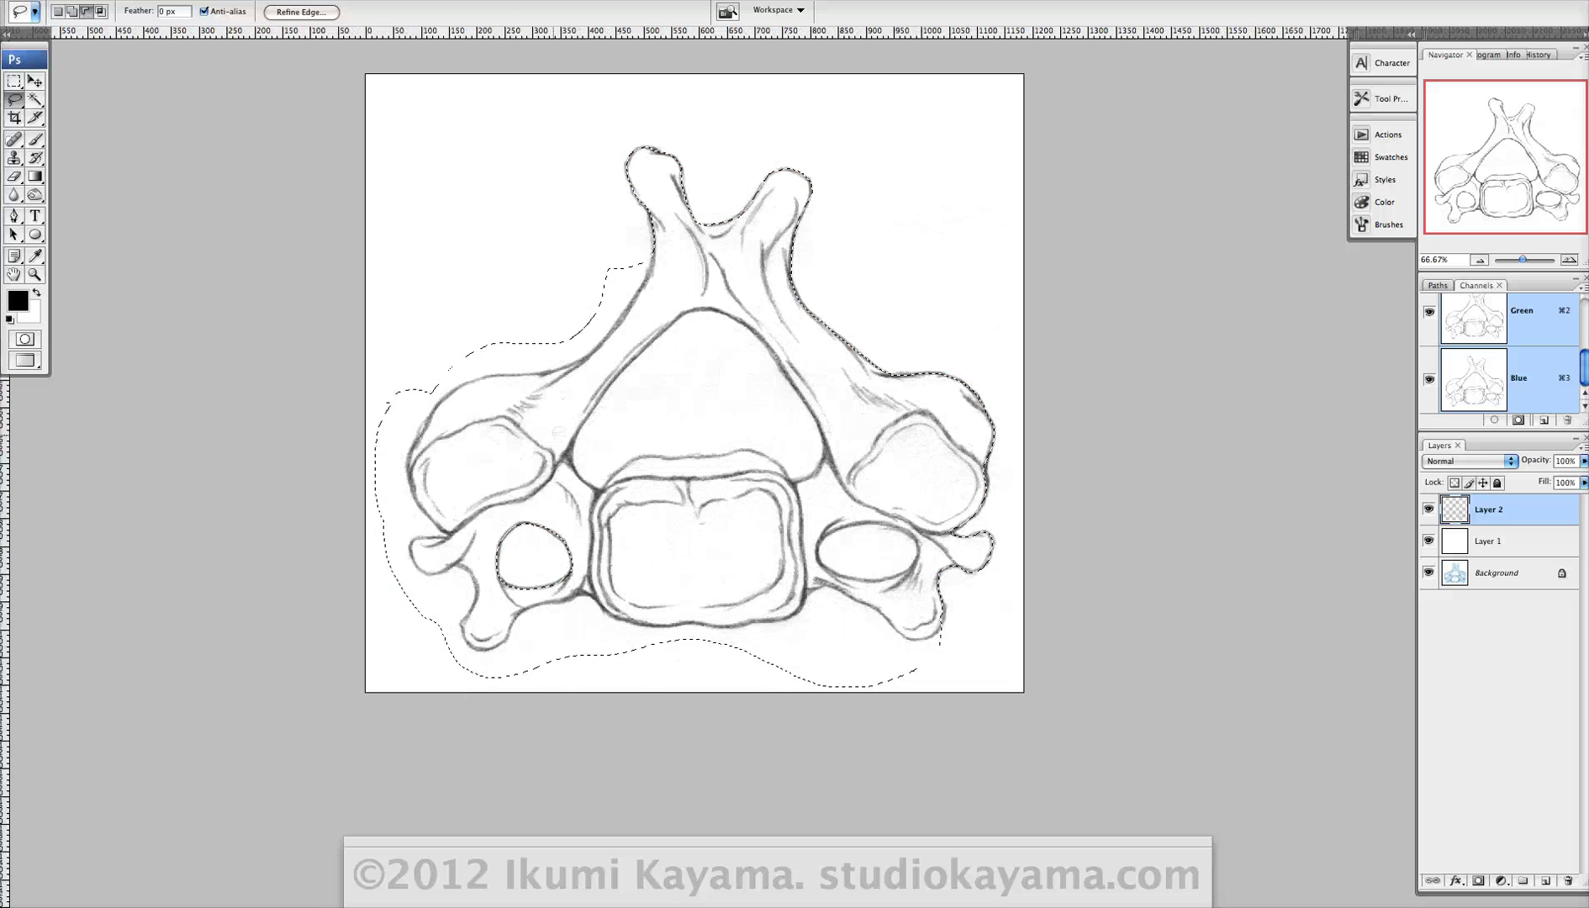
key("q")
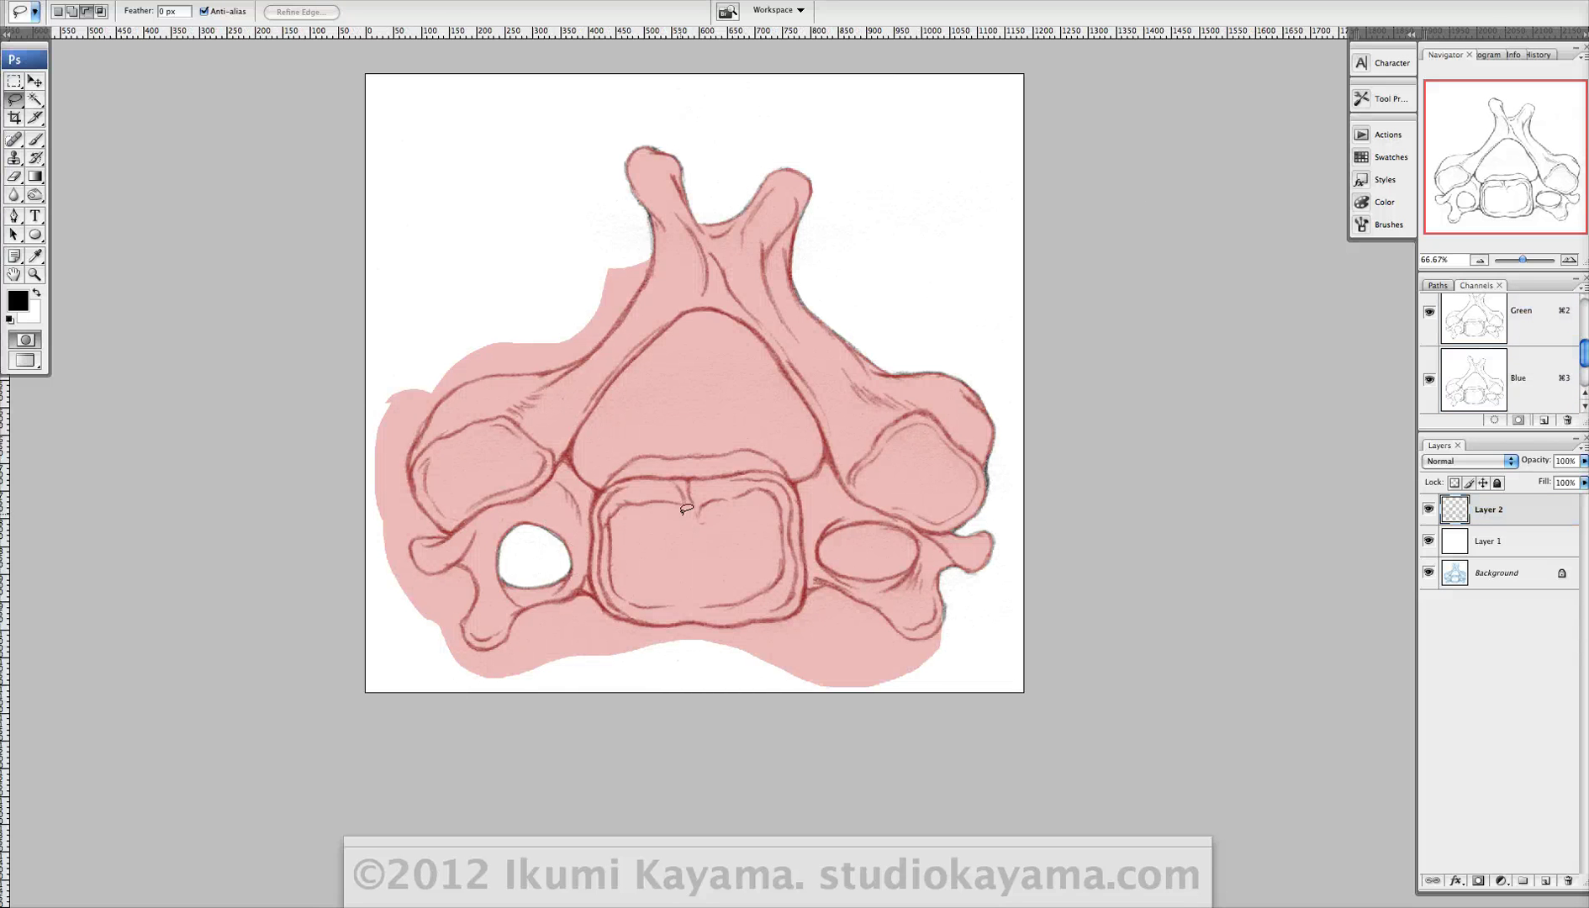
left_click_drag(686, 508, 711, 503)
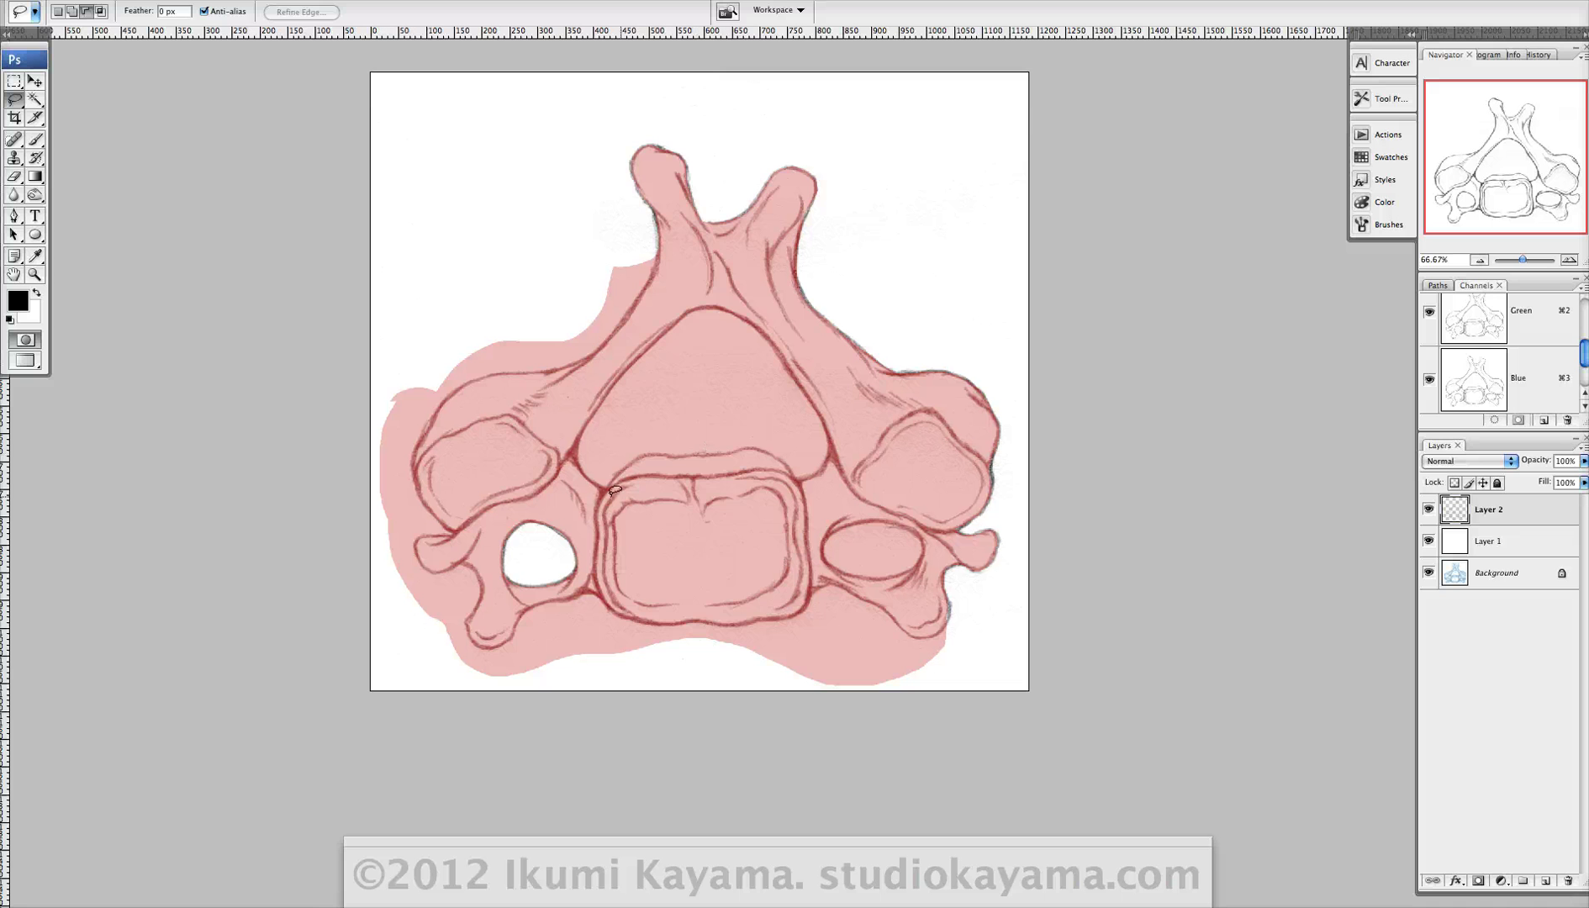